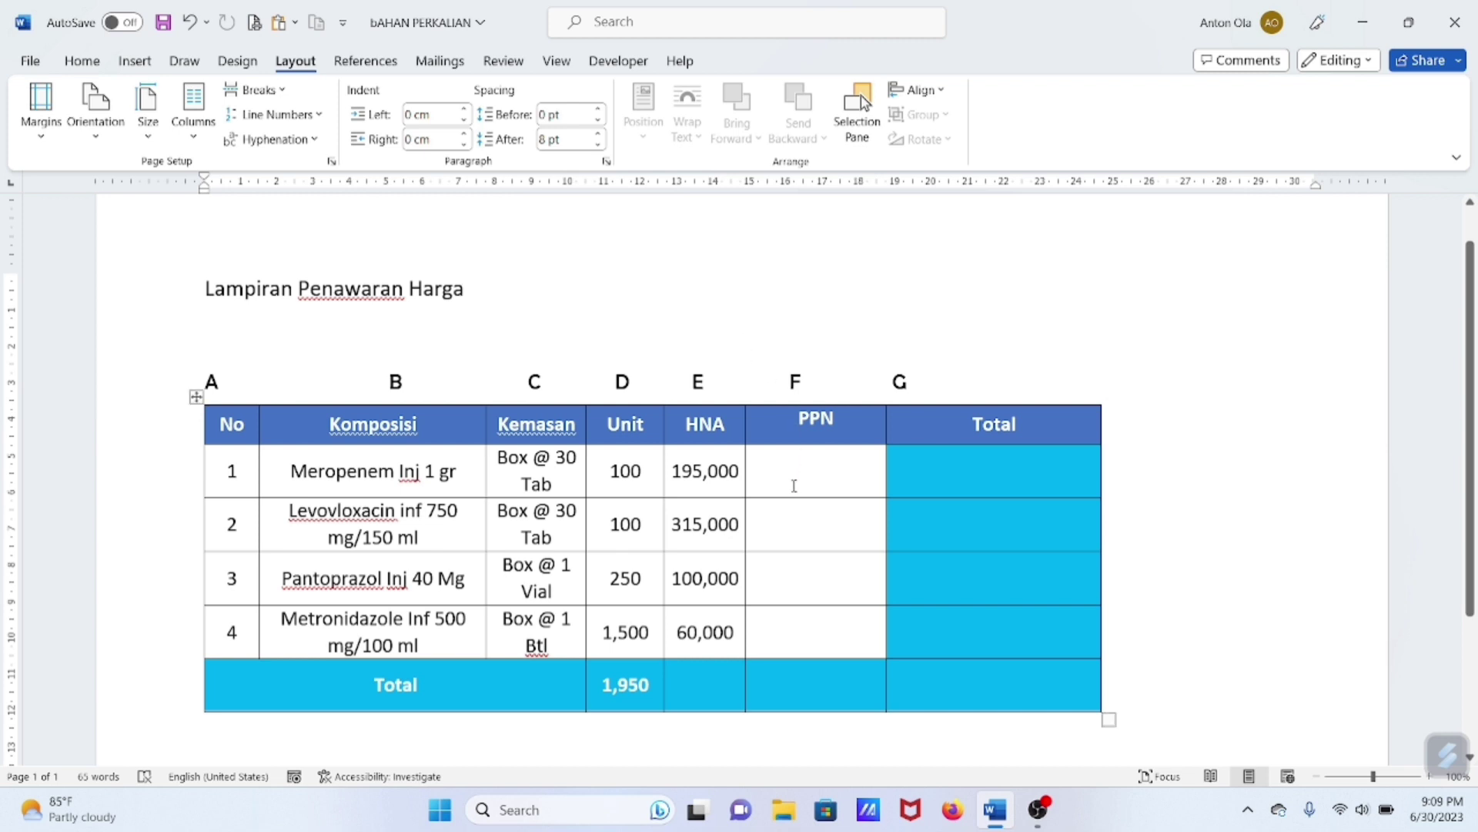
# Place the cursor in the first PPN cell and look through the Table Layout and drawing tools
pyautogui.scroll(-1, 716, 314)
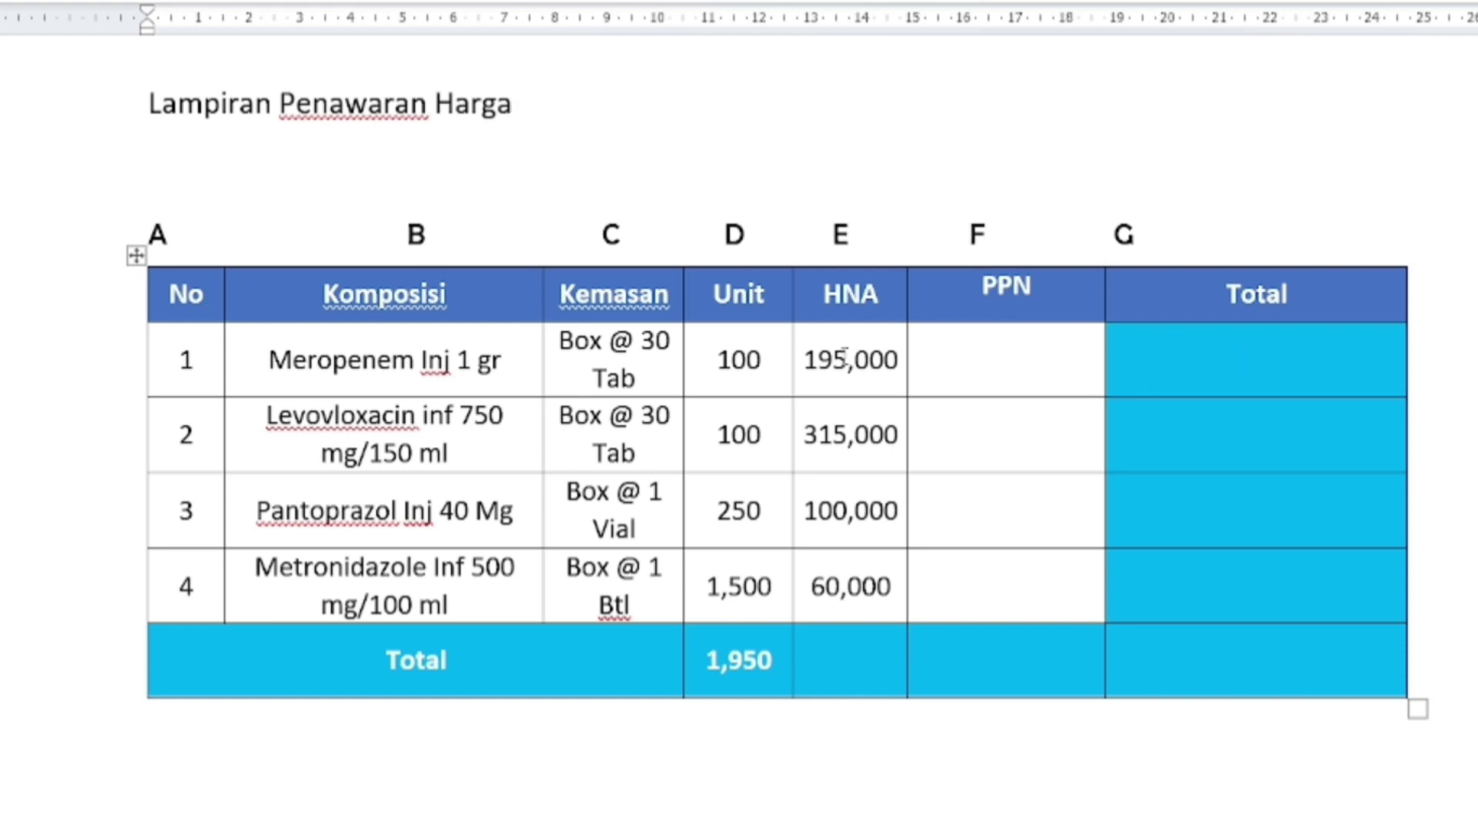
pyautogui.click(1003, 351)
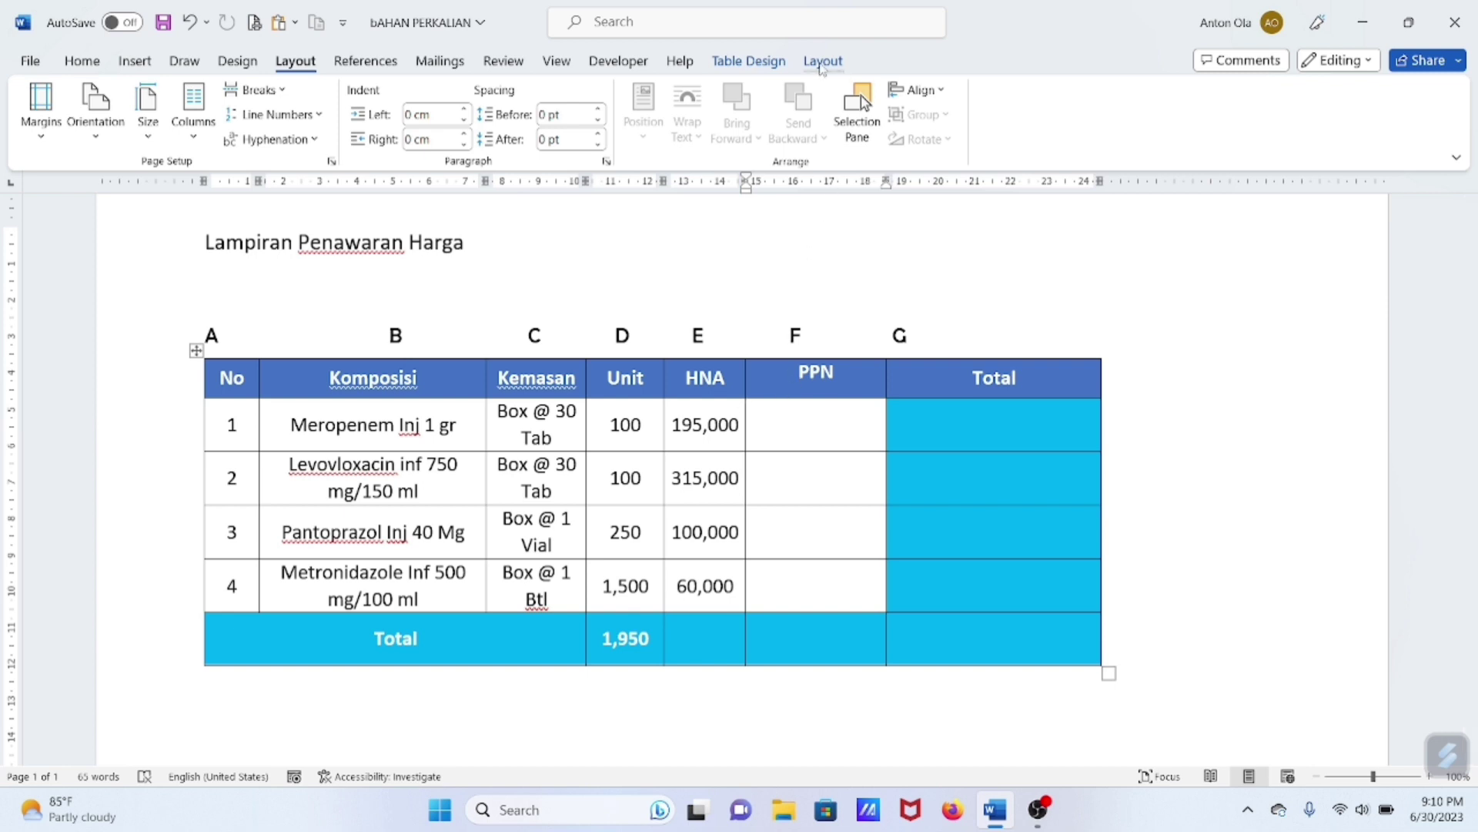
pyautogui.click(822, 63)
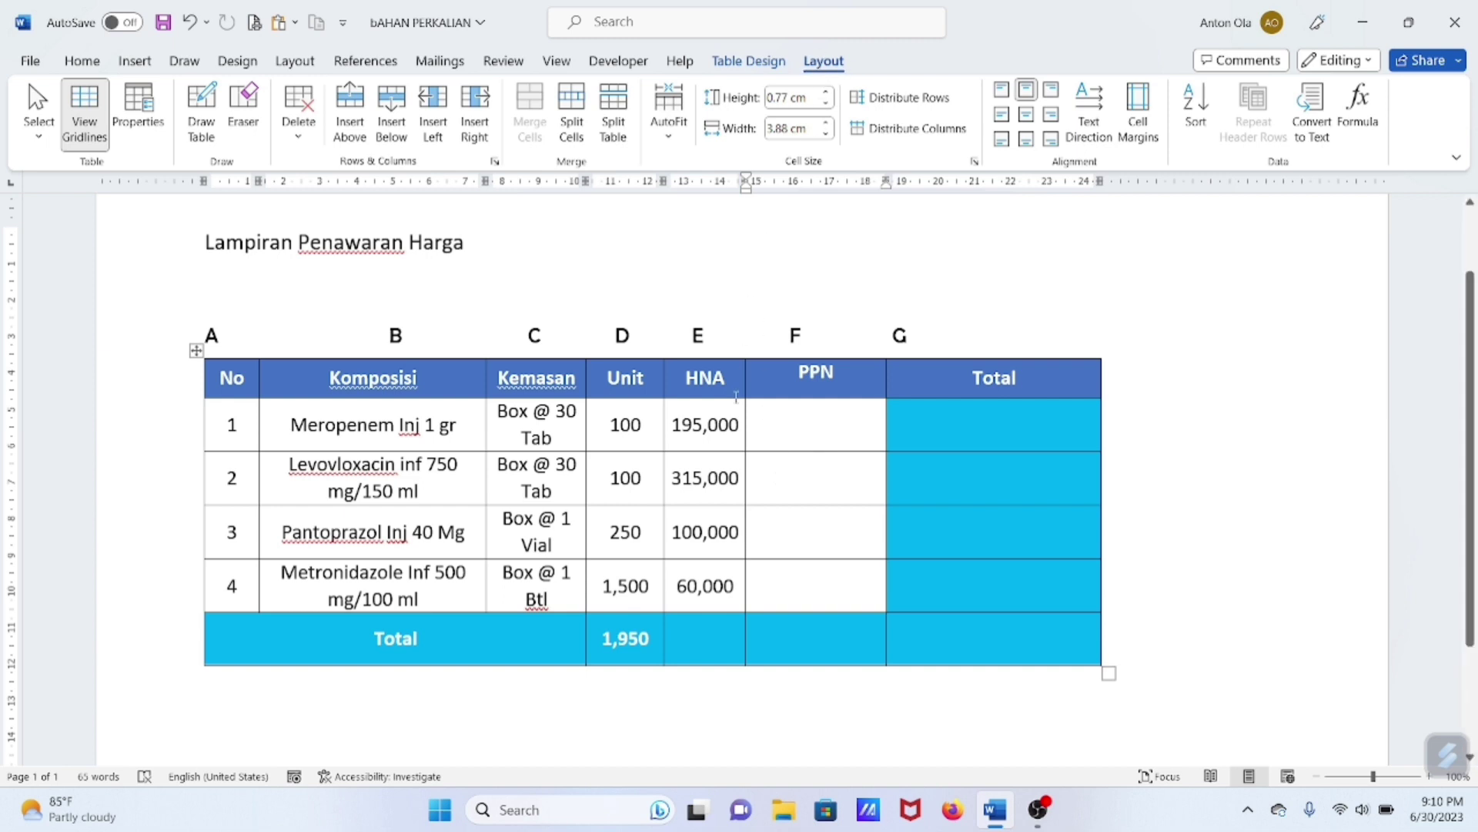
pyautogui.click(785, 418)
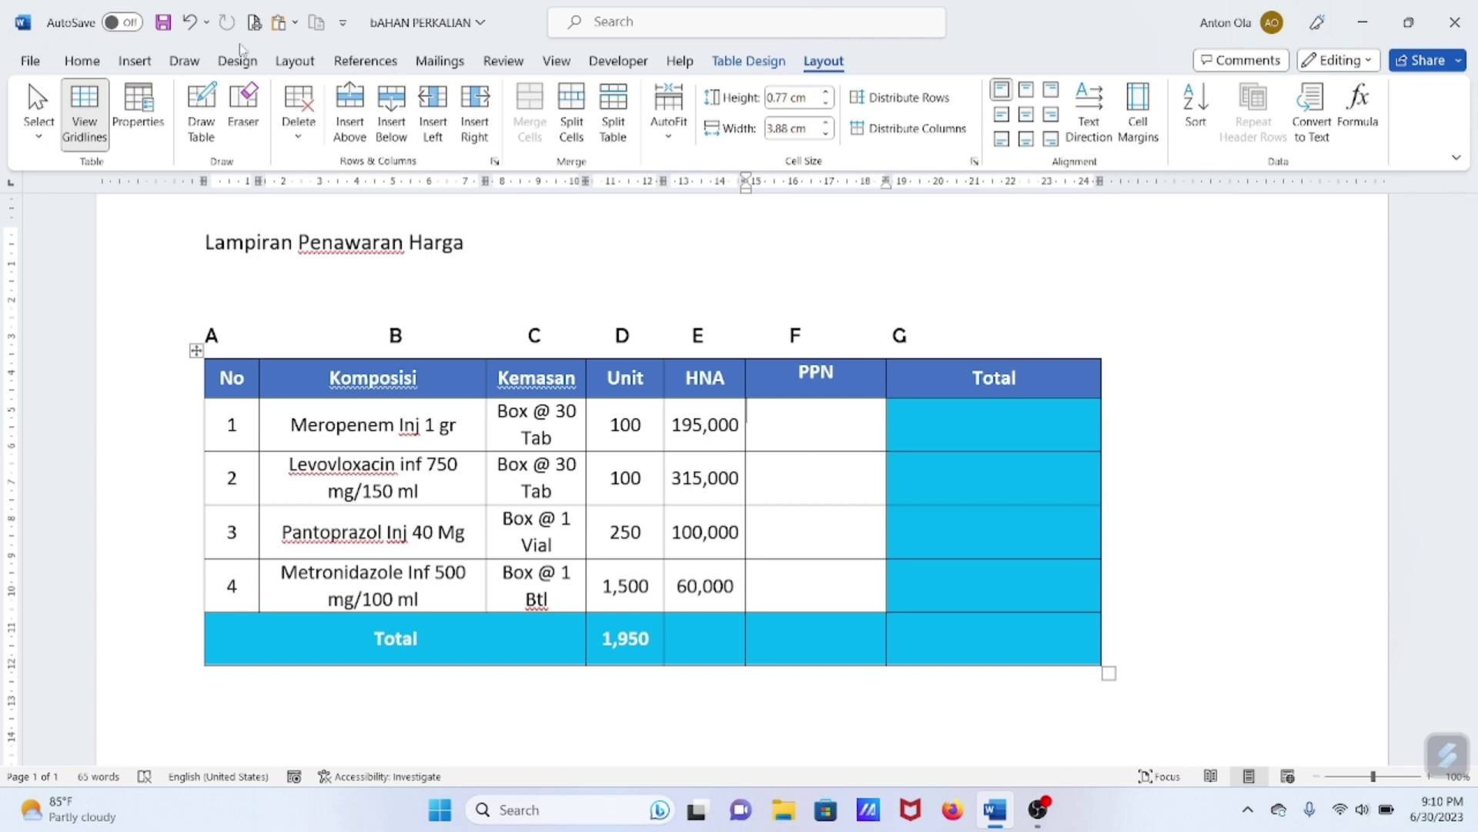
pyautogui.click(187, 62)
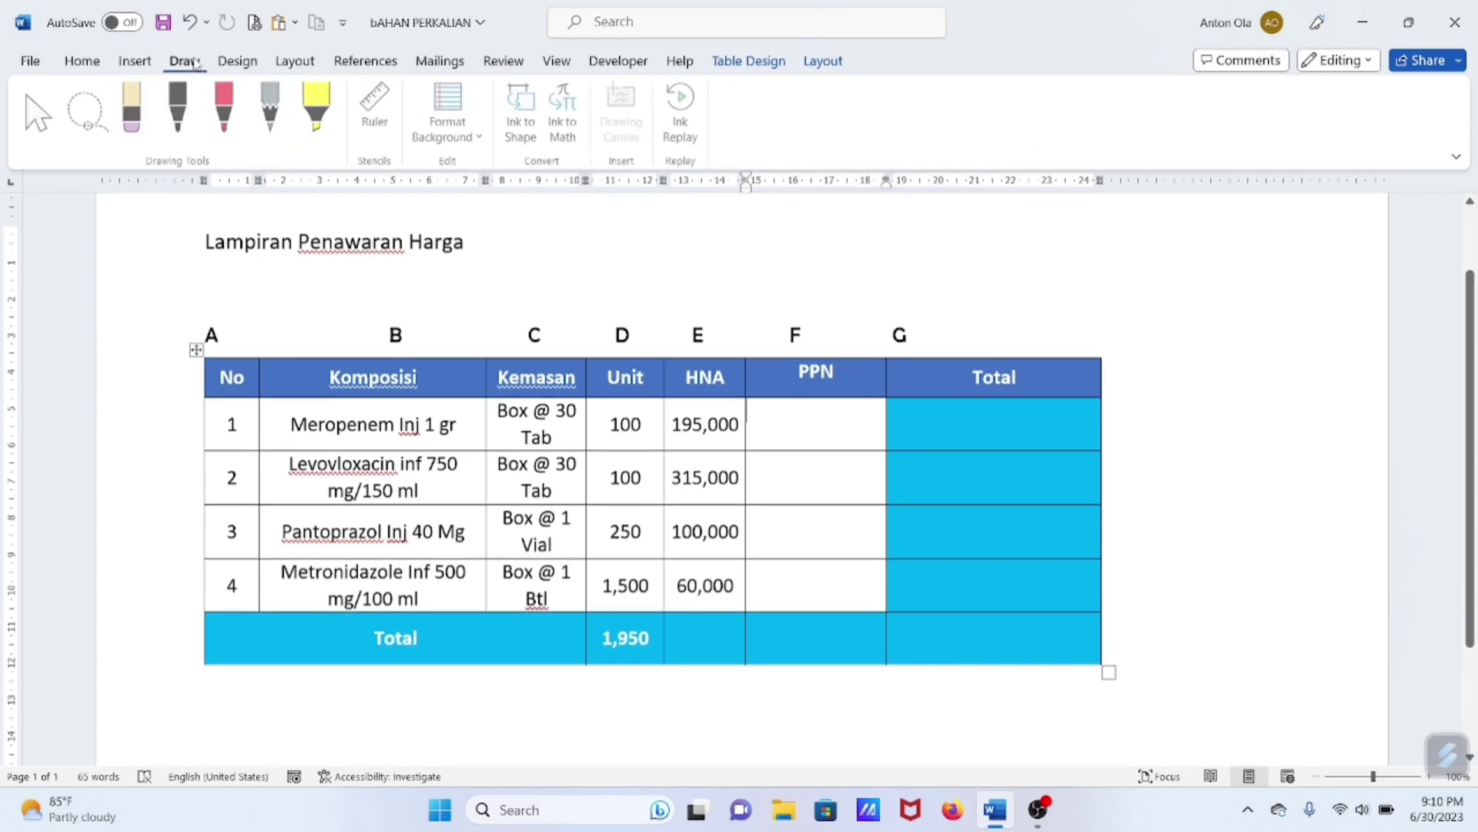
# Return to the row-1 PPN cell and bring up the Table Layout tools
pyautogui.click(495, 231)
pyautogui.scroll(2, 739, 77)
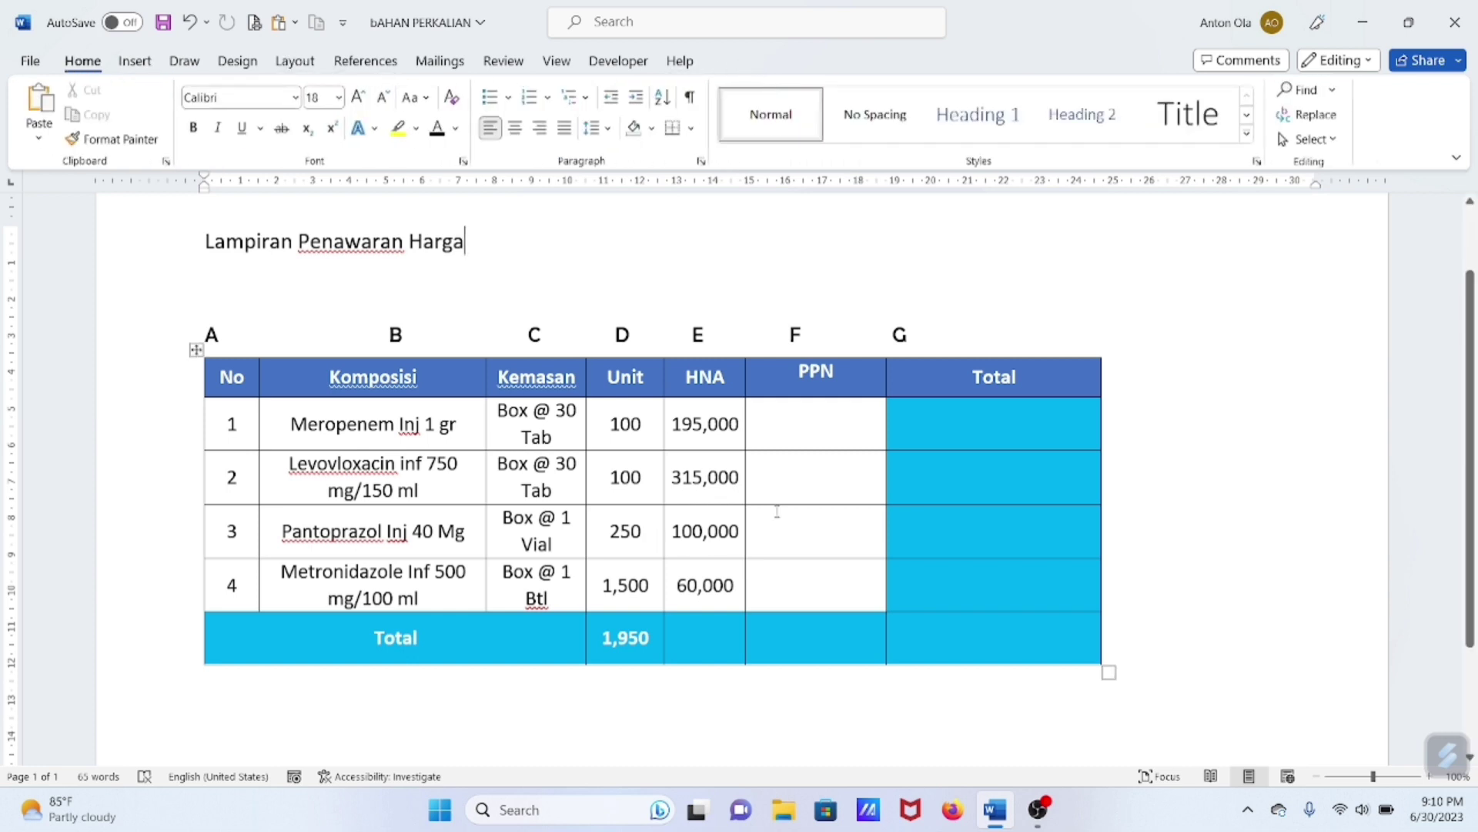
pyautogui.click(779, 431)
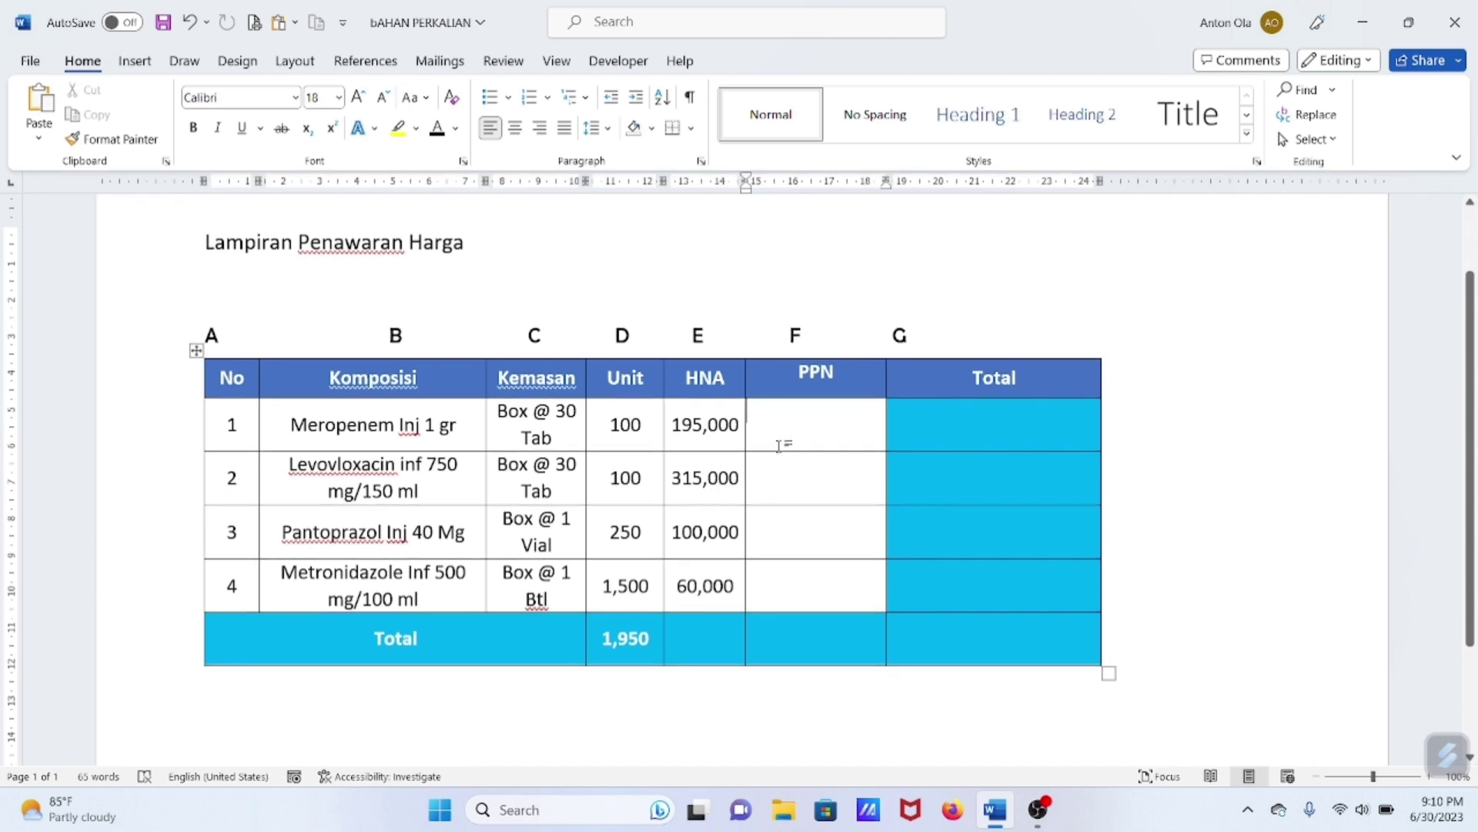
pyautogui.click(779, 465)
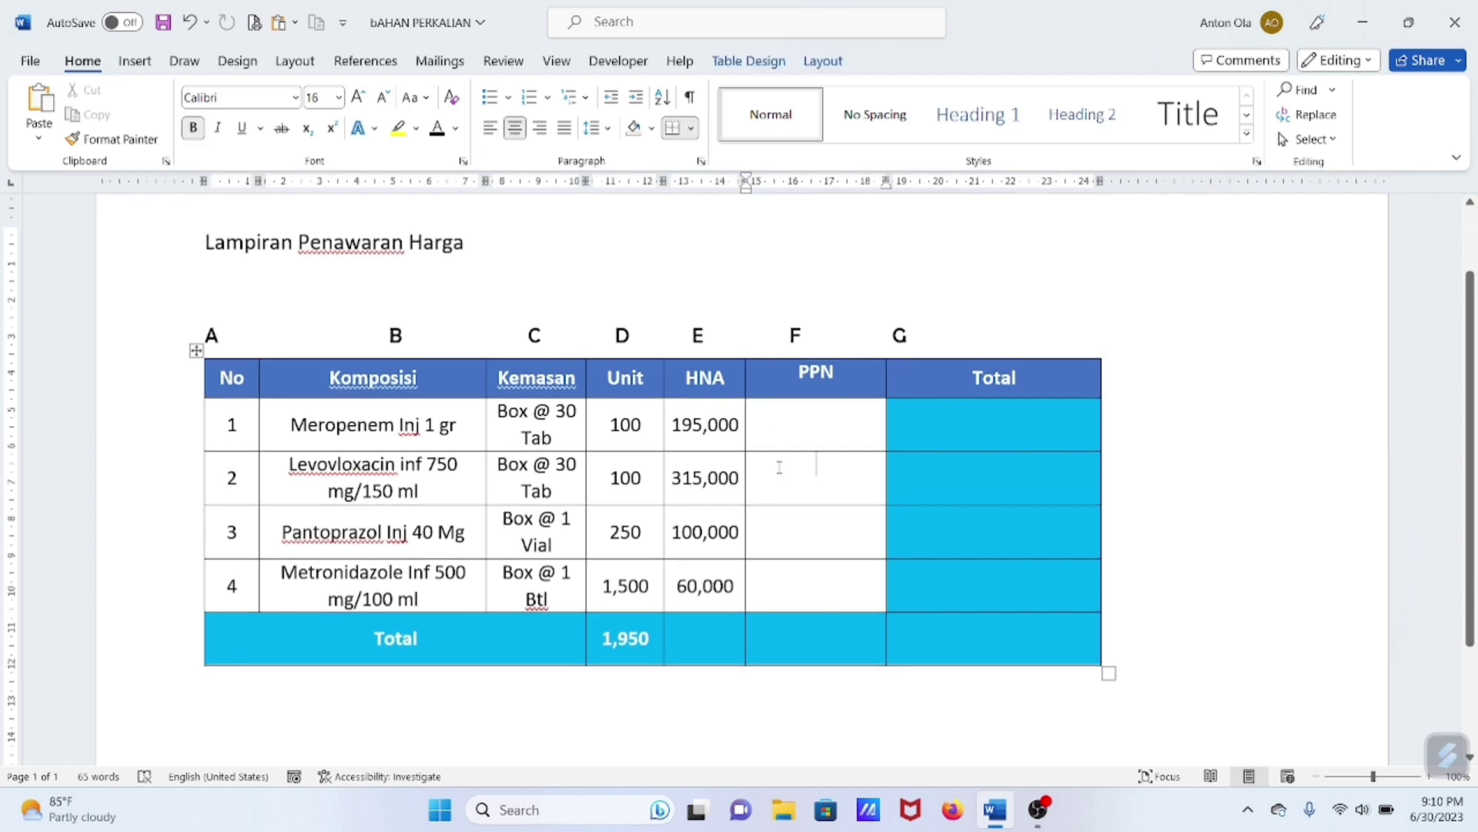
pyautogui.click(800, 430)
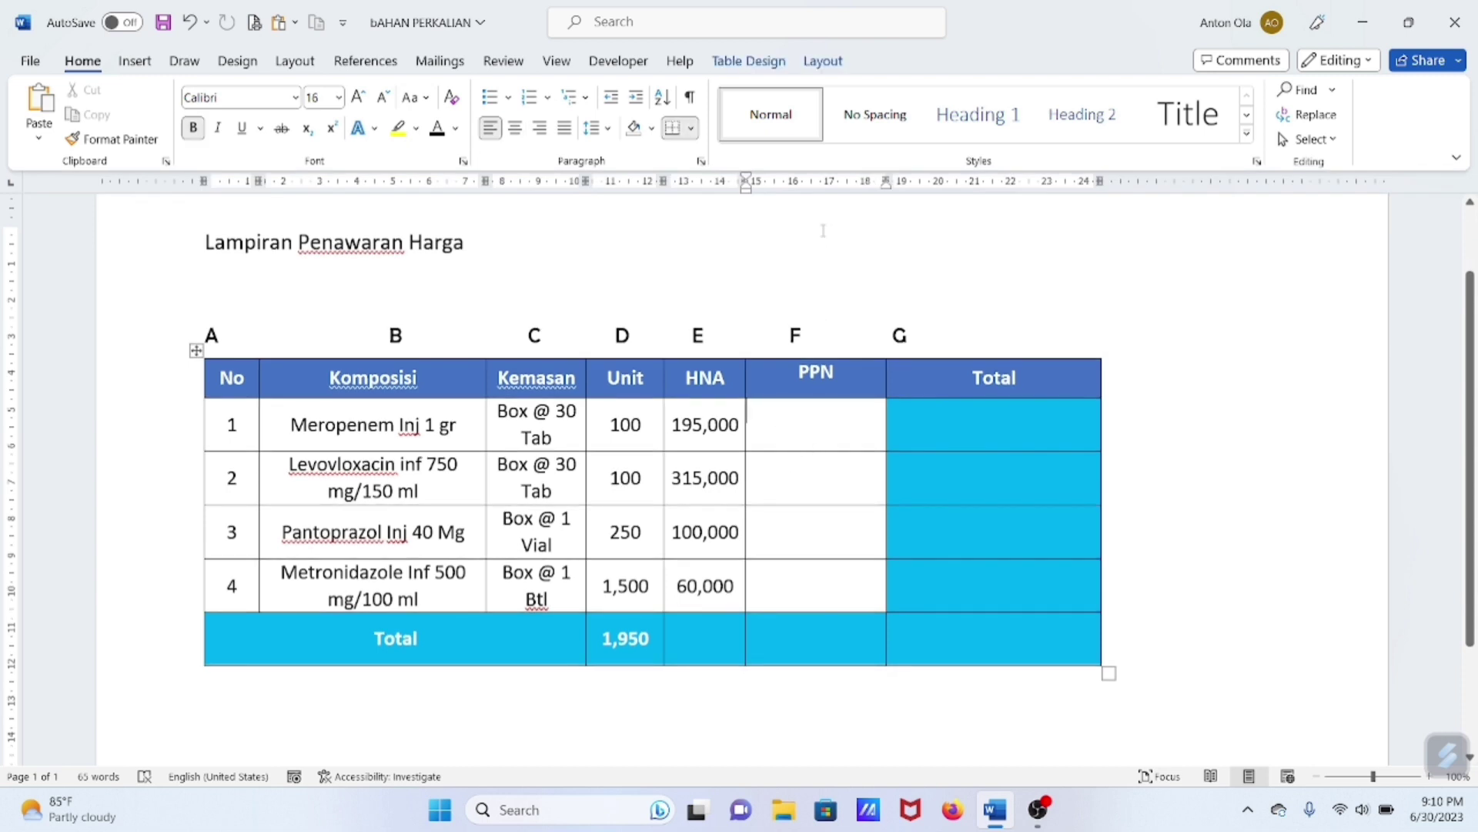
pyautogui.click(821, 63)
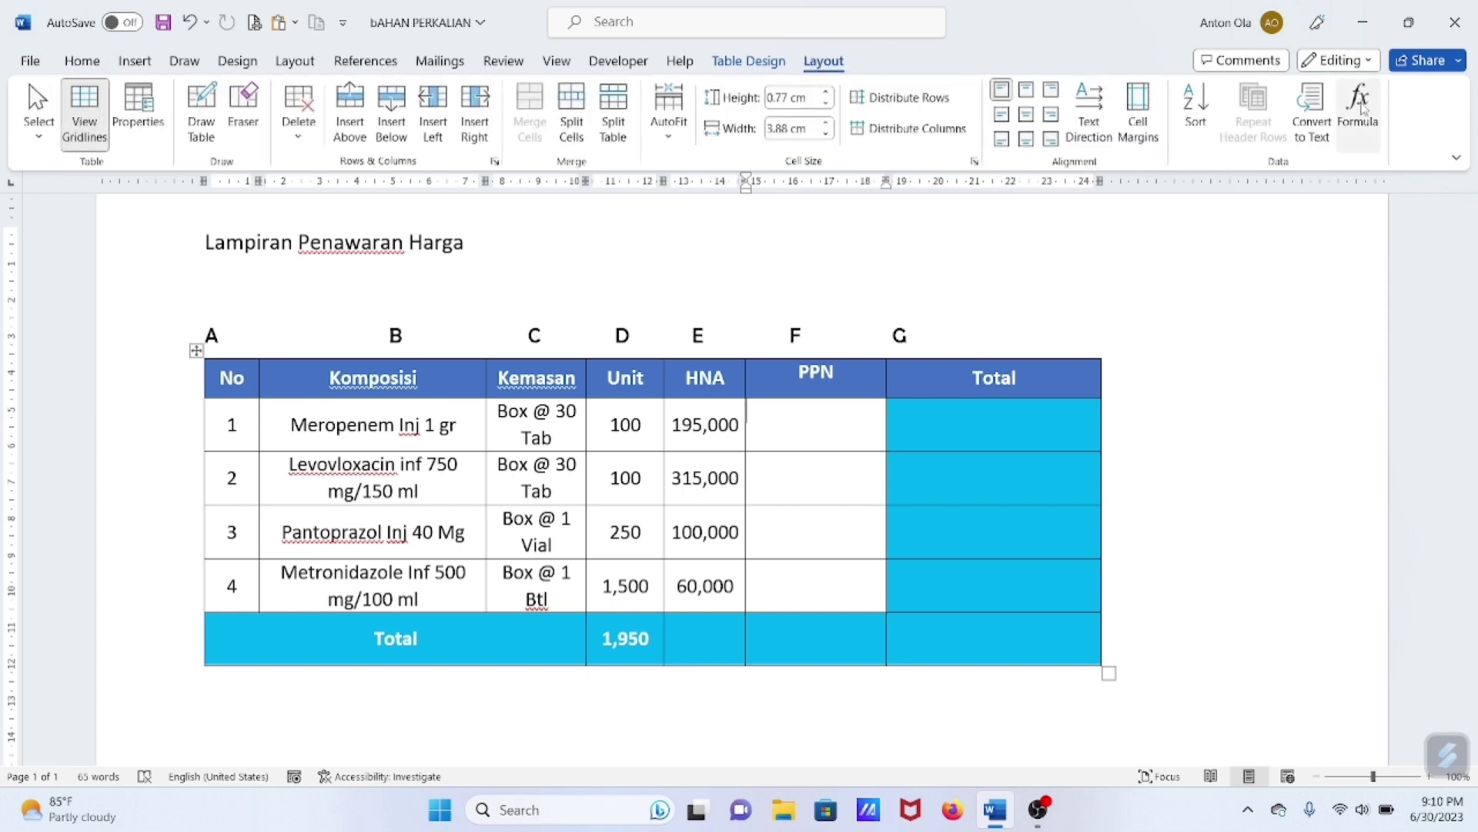
# Replace SUM(LEFT) with =E2*(11/100) in #,##0 format, giving 21,450 in the first PPN cell
pyautogui.click(1359, 108)
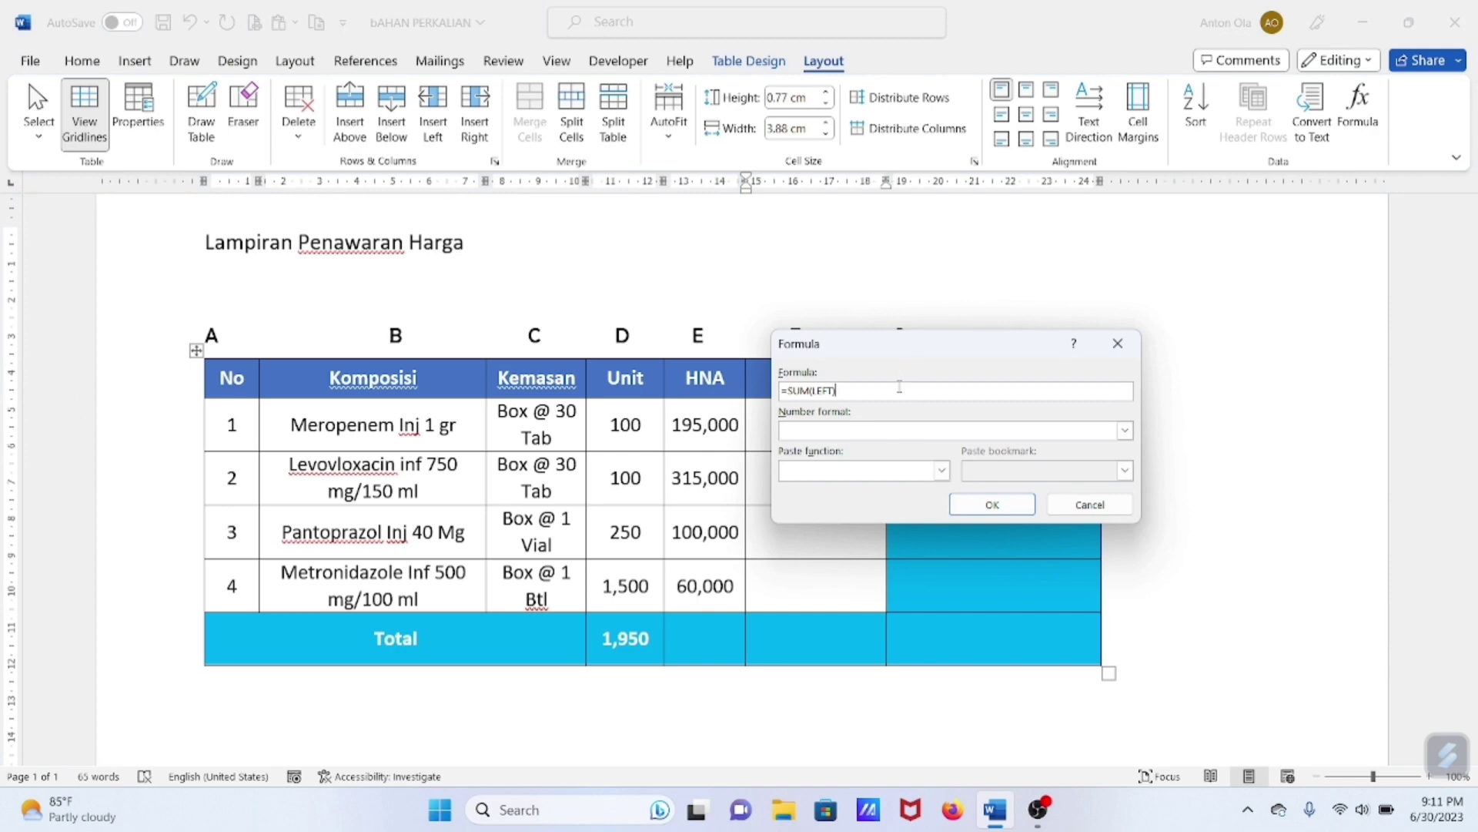
pyautogui.moveTo(933, 348); pyautogui.dragTo(891, 350)
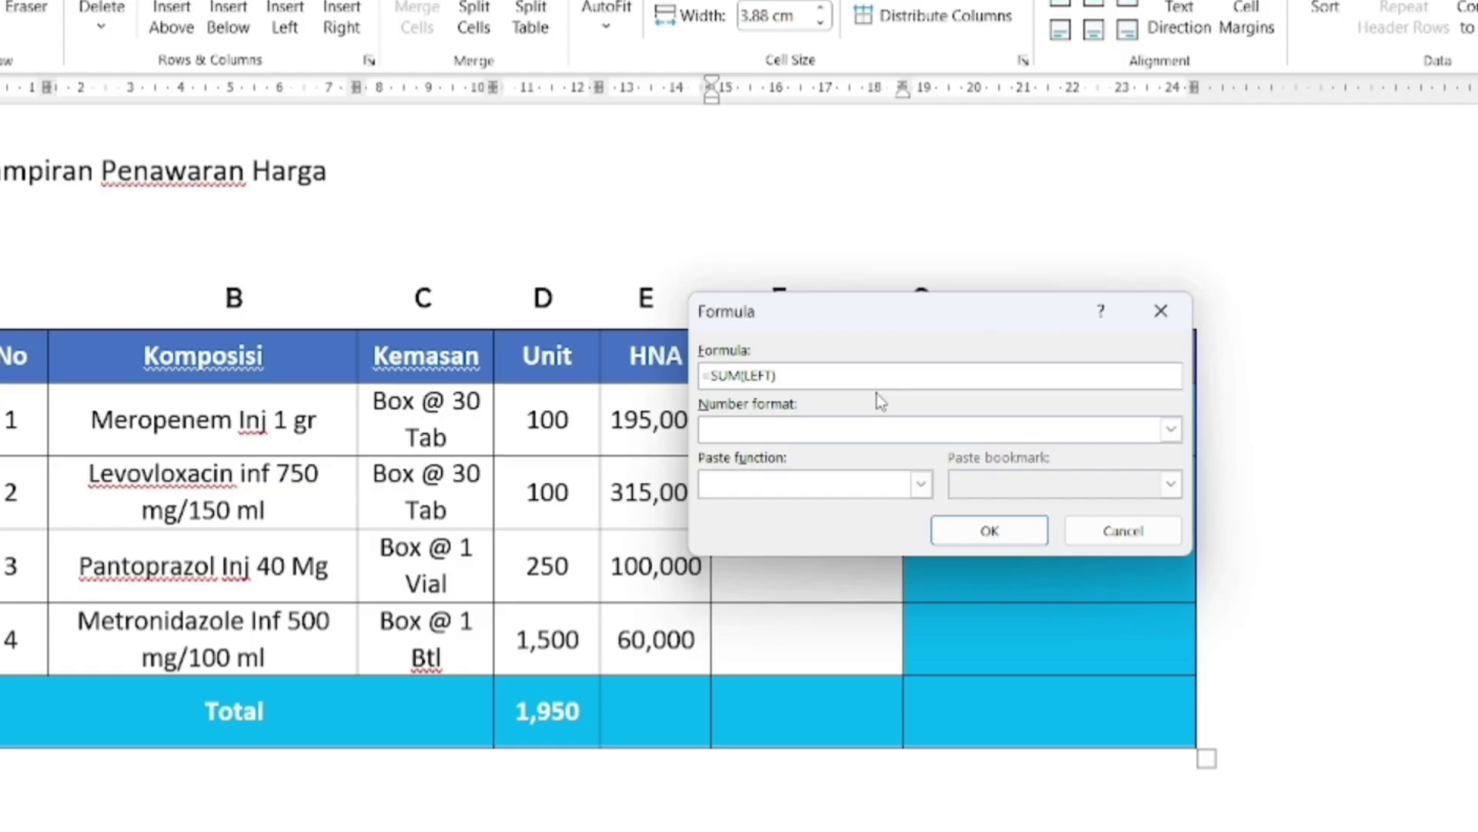
pyautogui.press('BackSpace')
pyautogui.press('BackSpace')
pyautogui.press('BackSpace')
pyautogui.press('BackSpace')
pyautogui.press('BackSpace')
pyautogui.press('BackSpace')
pyautogui.press('BackSpace')
pyautogui.press('BackSpace')
pyautogui.press('BackSpace')
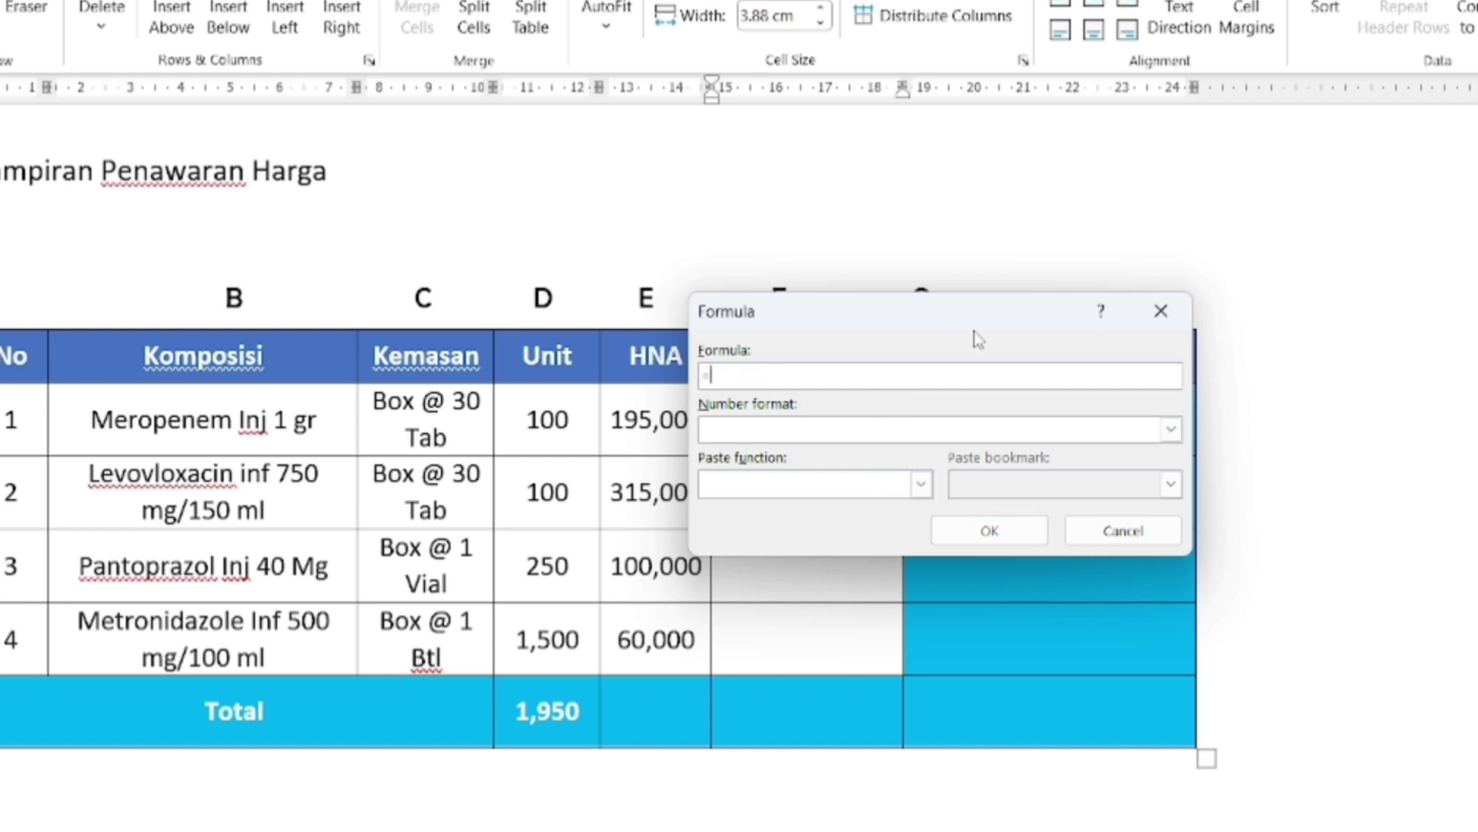
pyautogui.moveTo(916, 319); pyautogui.dragTo(1000, 323)
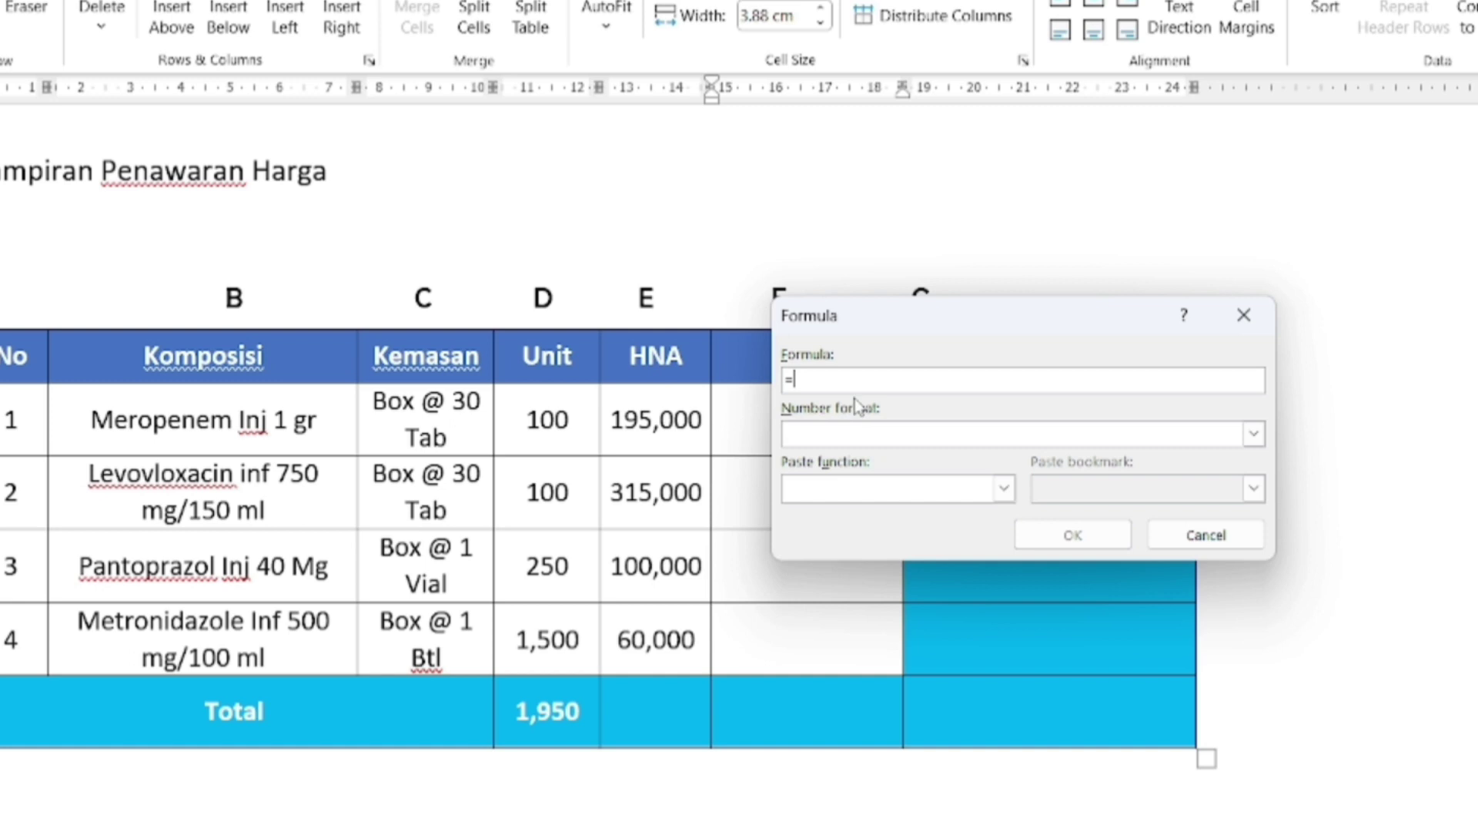
pyautogui.write('E2')
pyautogui.write('*')
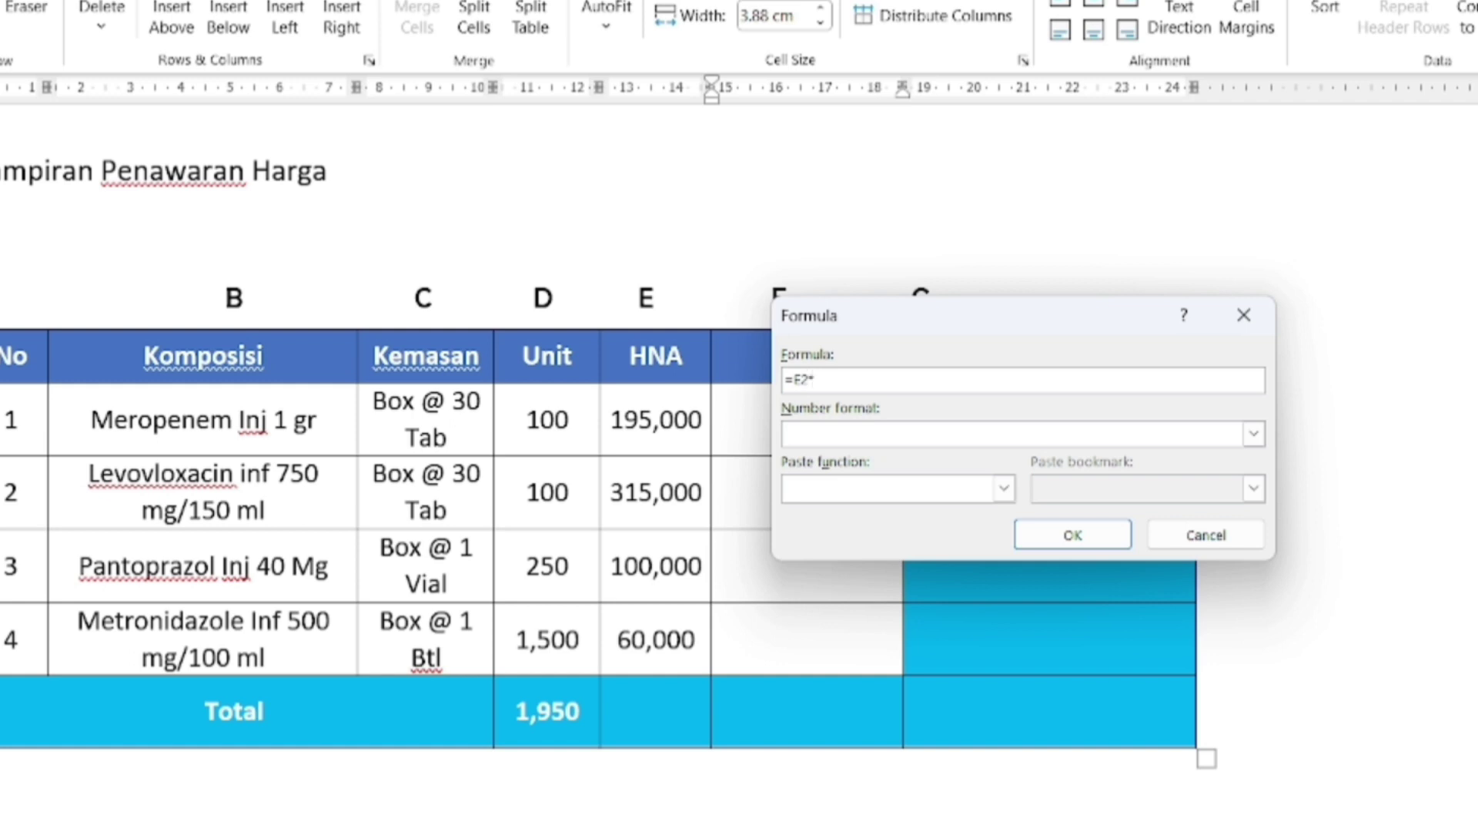
pyautogui.write('(11')
pyautogui.write('/100')
pyautogui.write(')')
pyautogui.click(1254, 434)
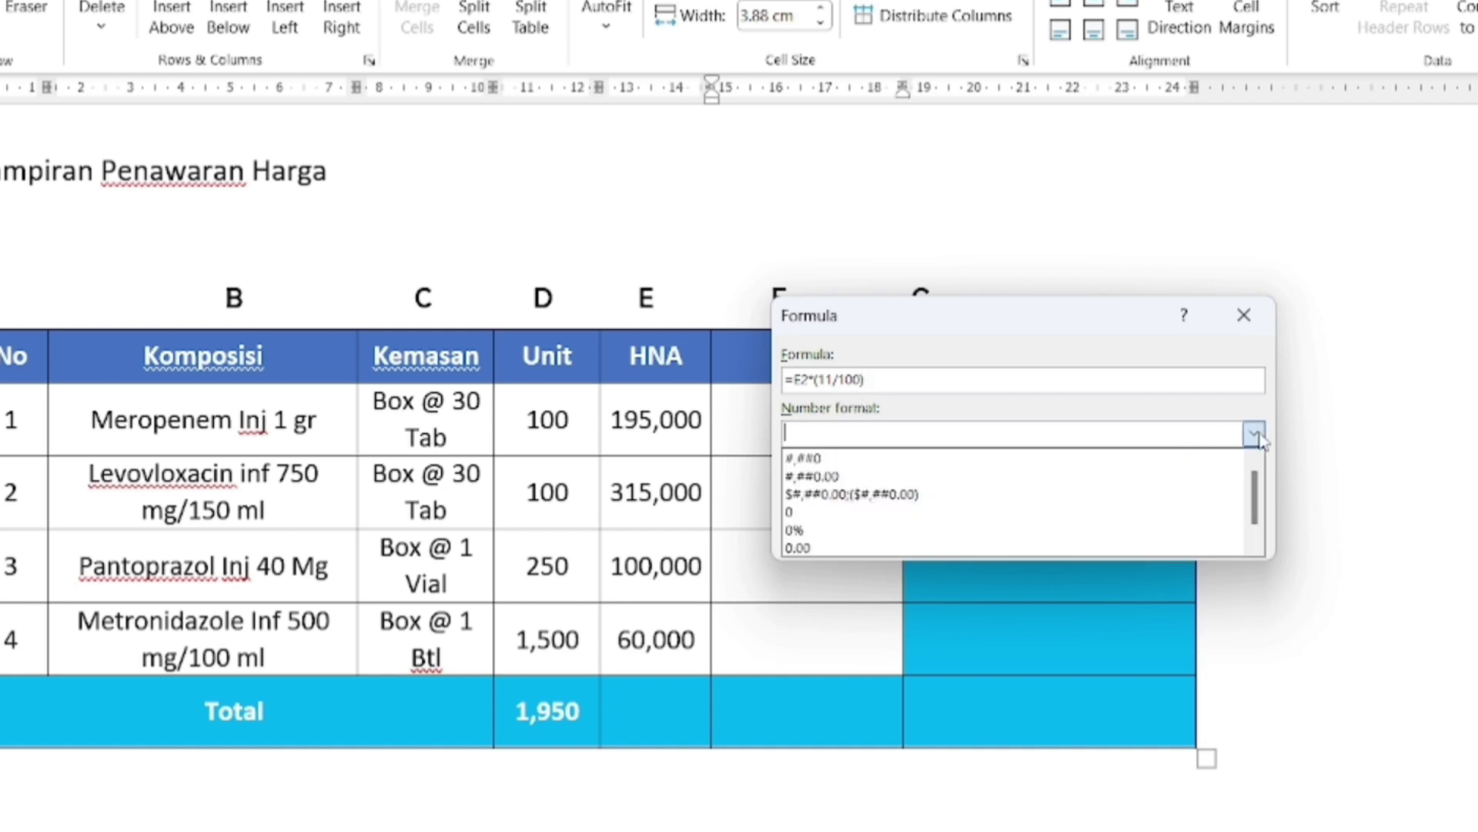
pyautogui.click(971, 465)
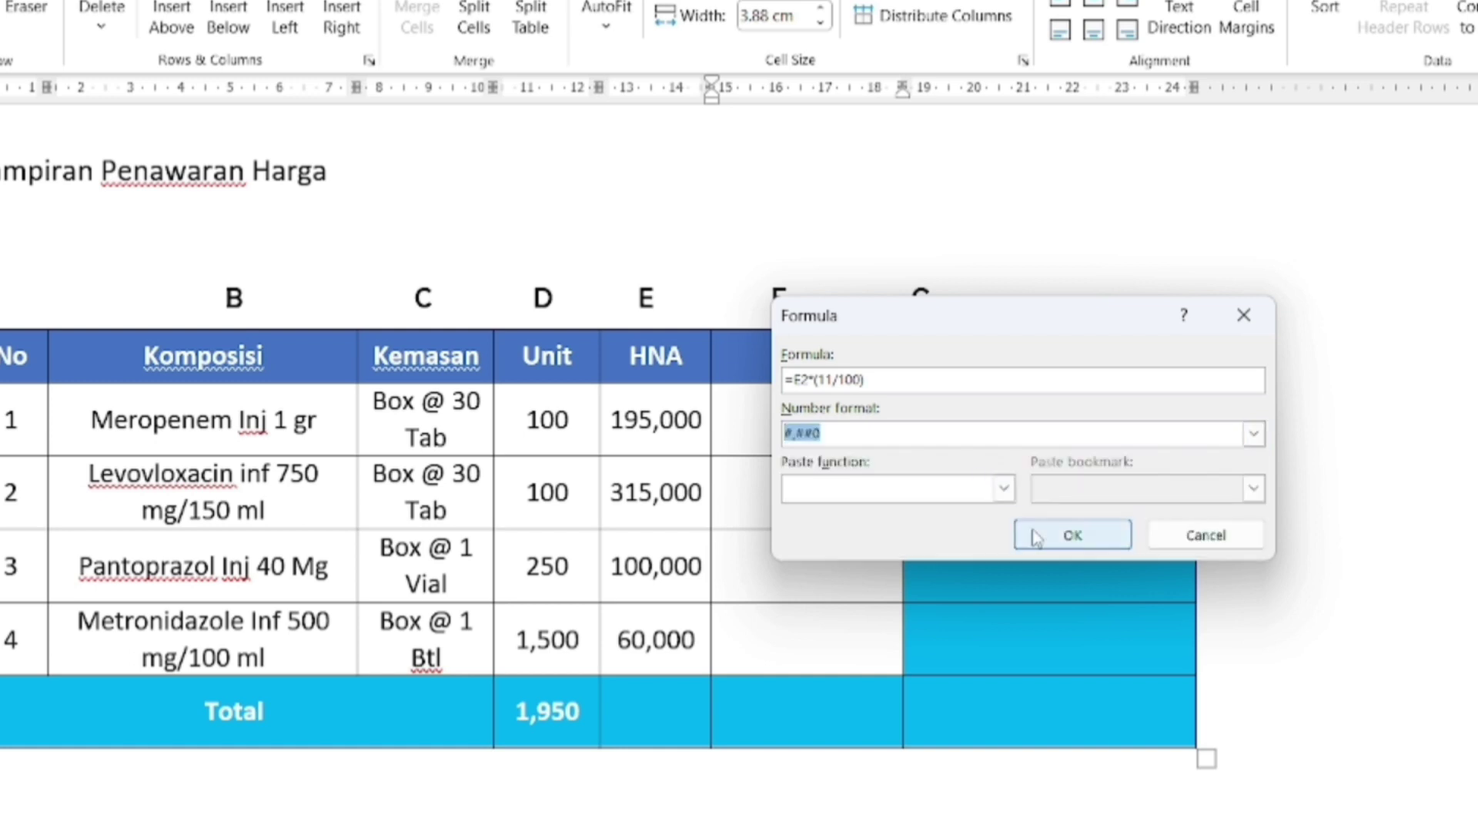
pyautogui.click(1073, 539)
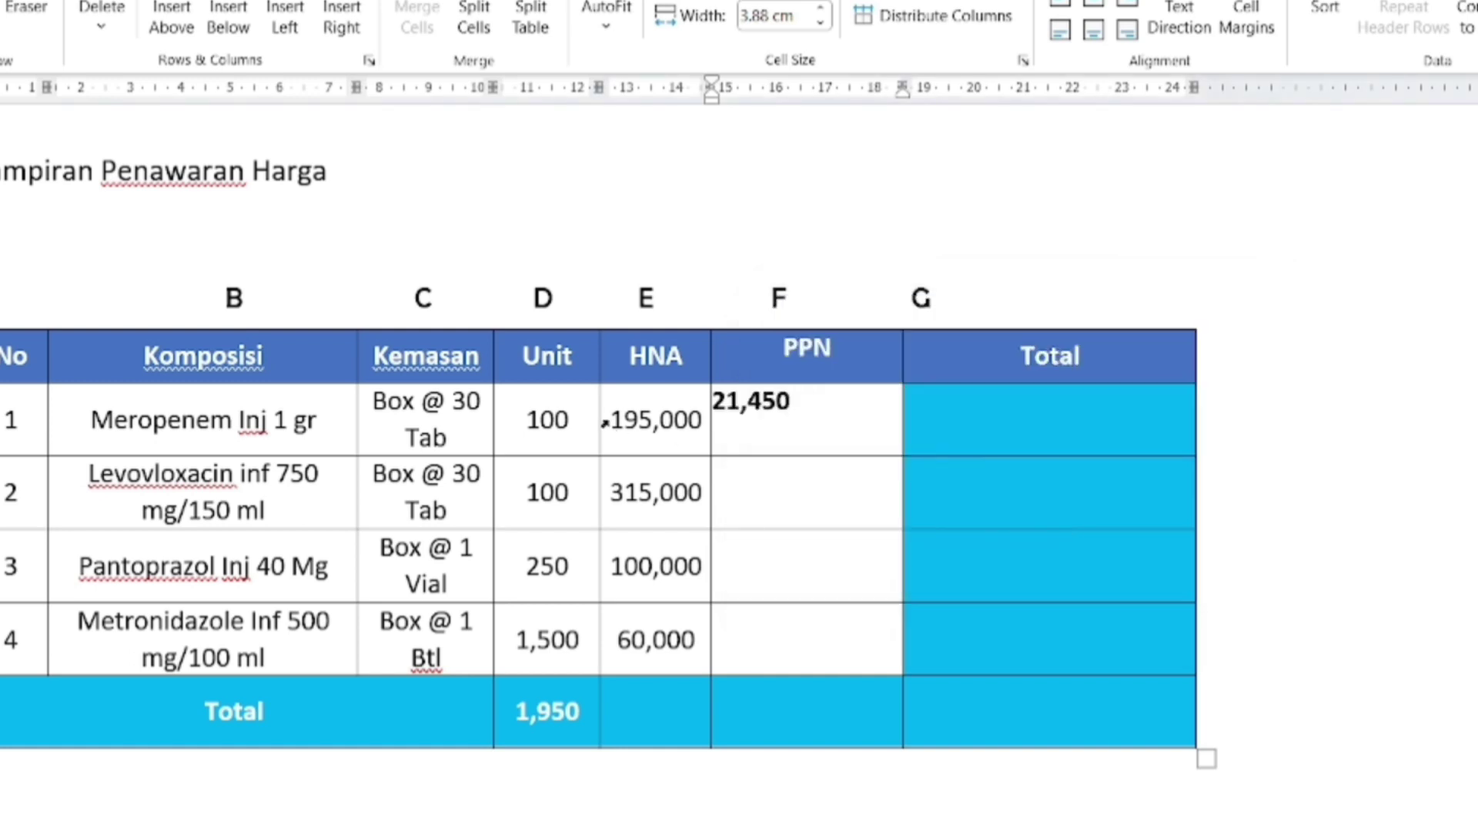
# Verify the 21,450 formula field, widen columns around HNA, and move into row 2's PPN cell
pyautogui.click(860, 406)
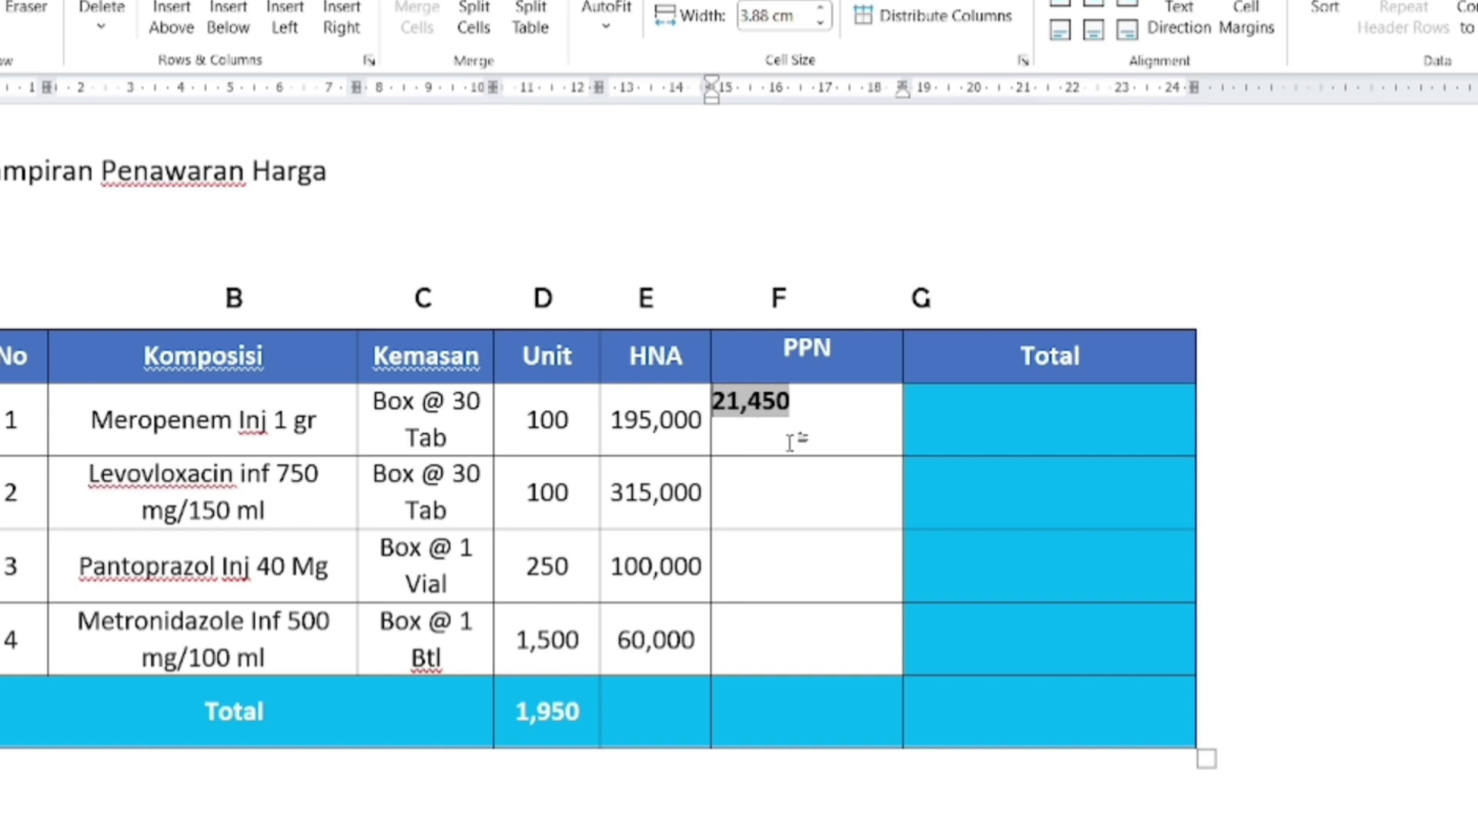
pyautogui.click(783, 489)
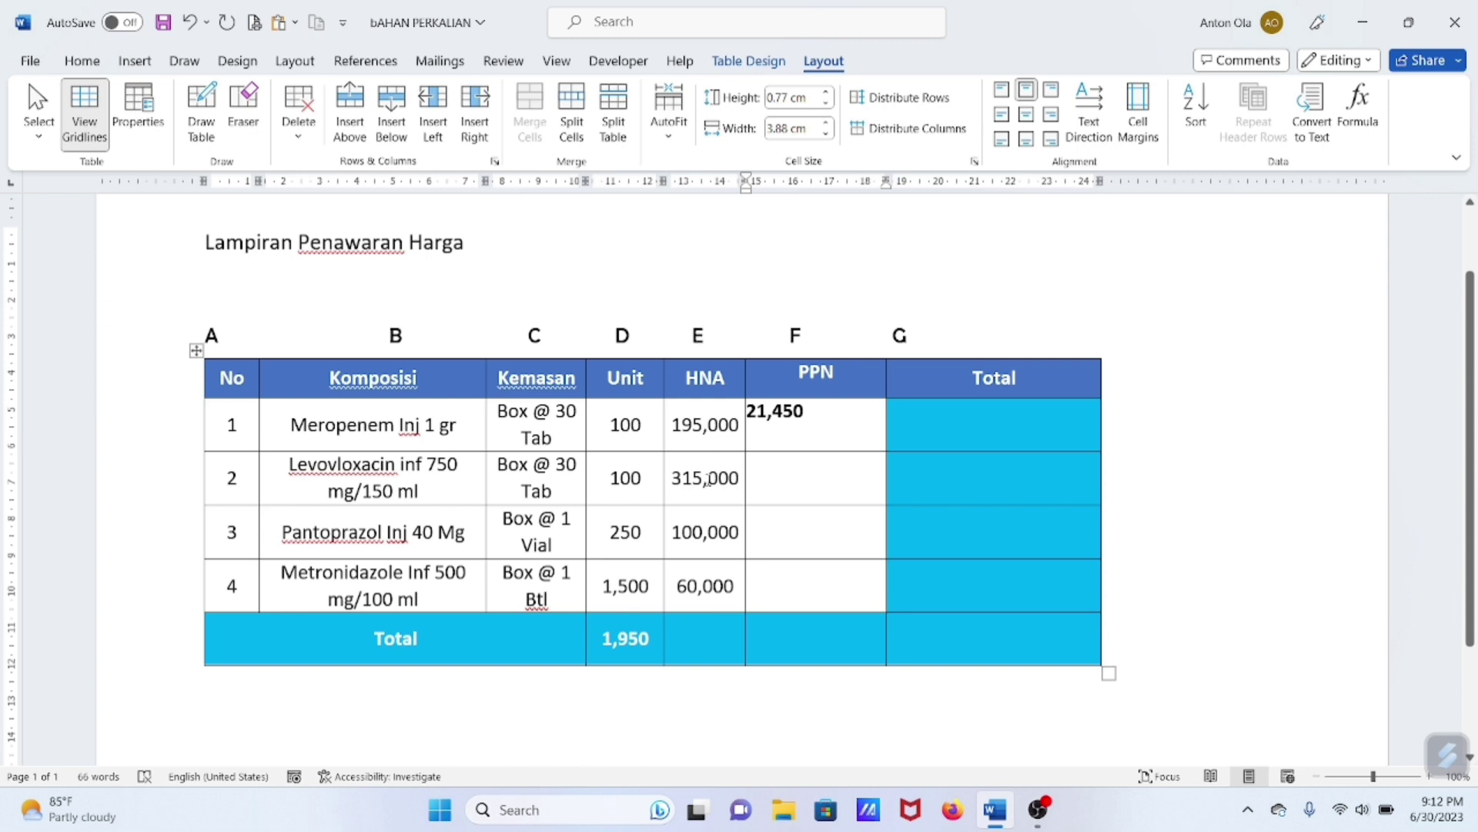
pyautogui.doubleClick(664, 472)
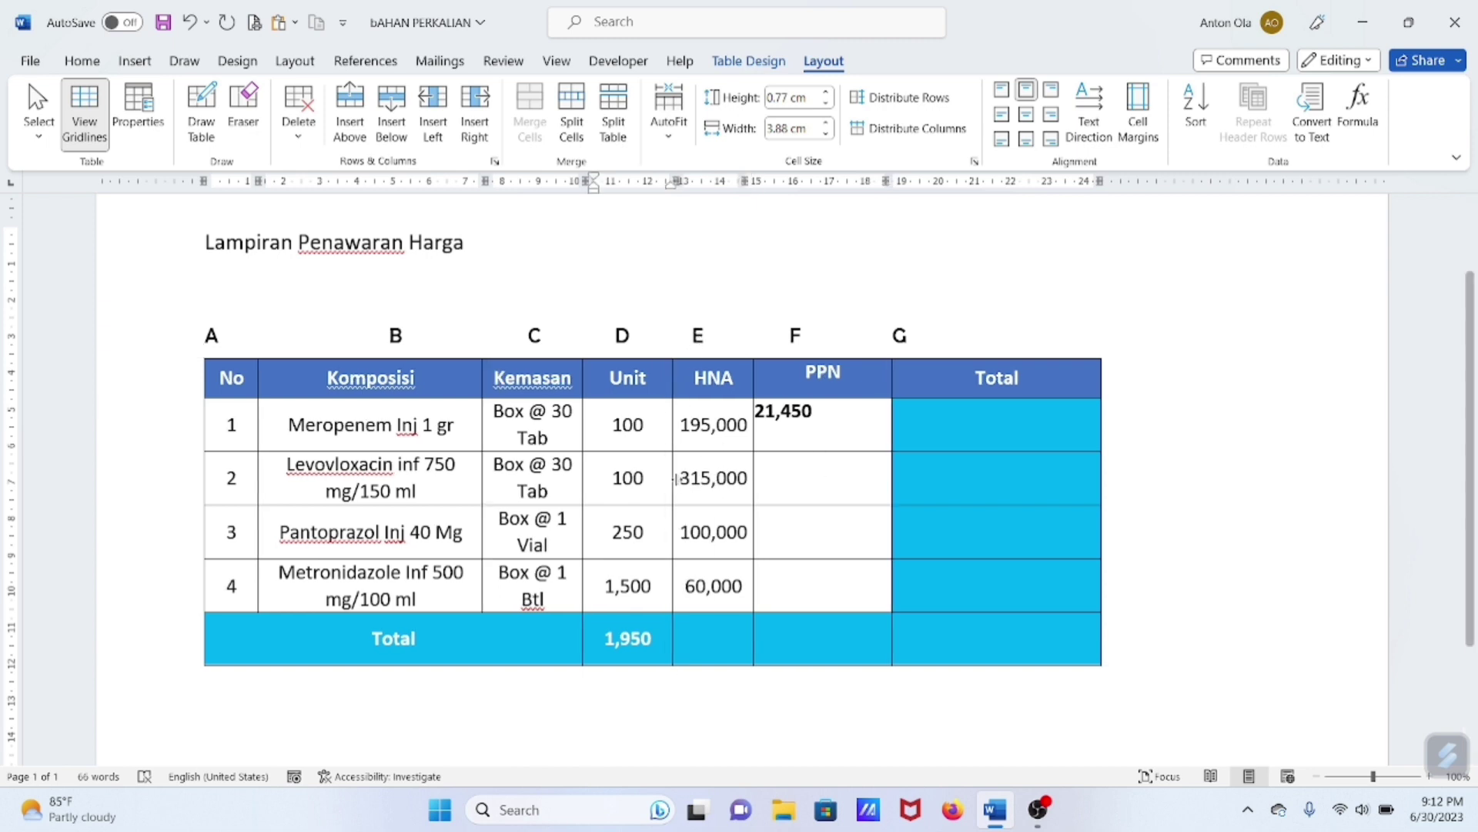
pyautogui.moveTo(691, 479); pyautogui.dragTo(759, 481)
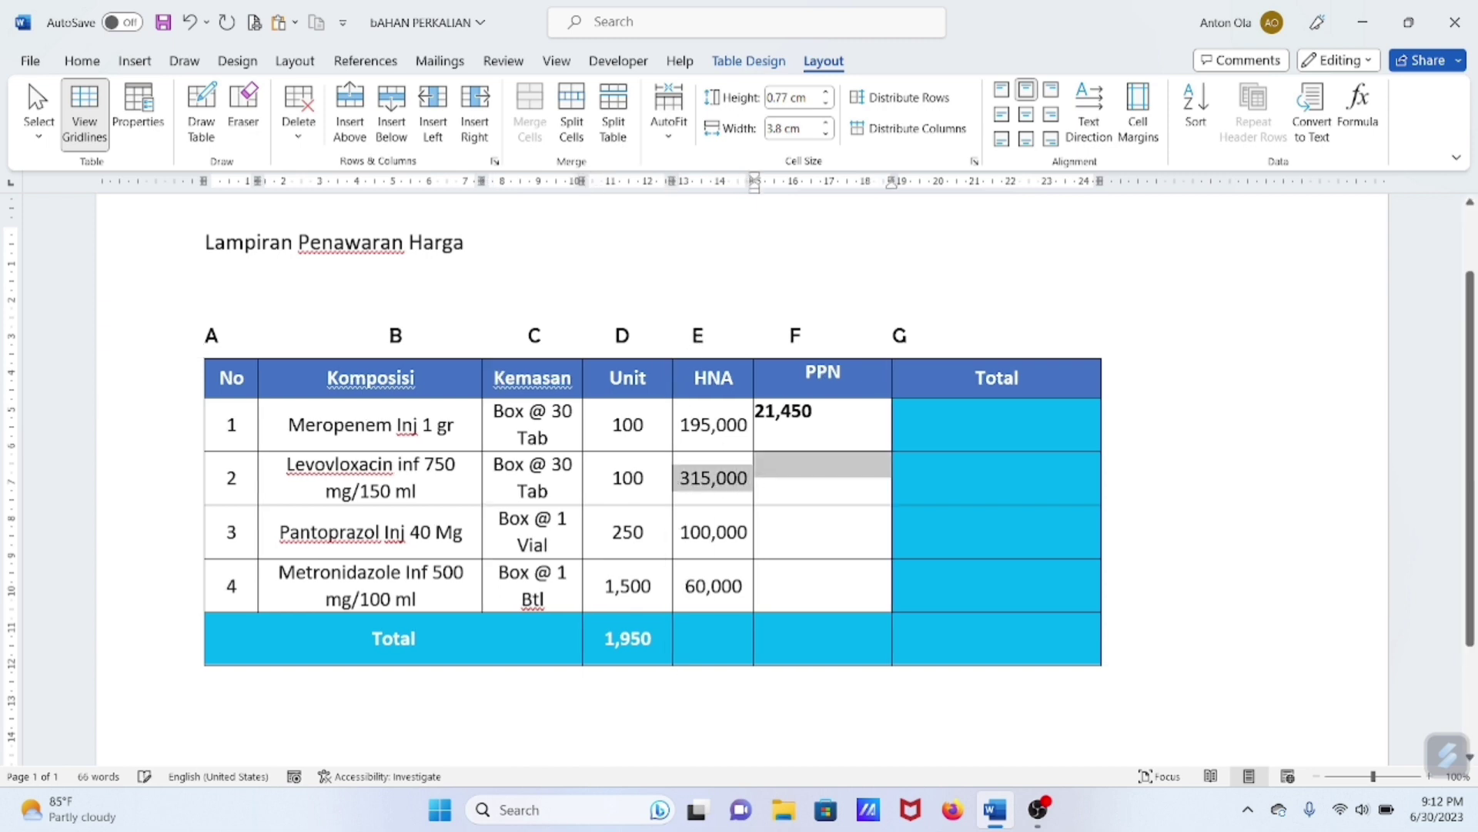
pyautogui.click(805, 489)
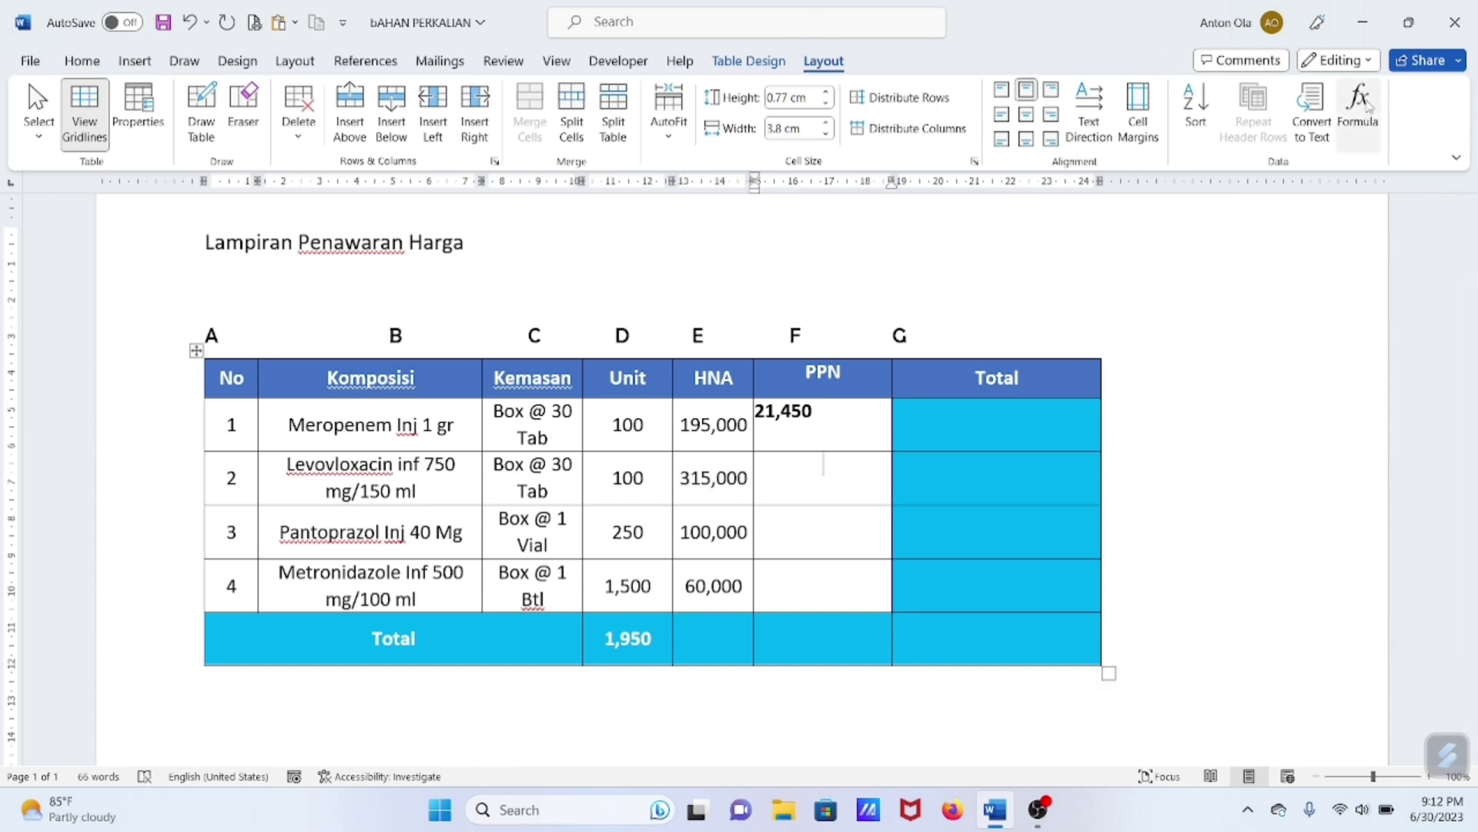
# Replace the default sum with =E3*(11/100) so the second PPN cell shows 34,650
pyautogui.click(1360, 108)
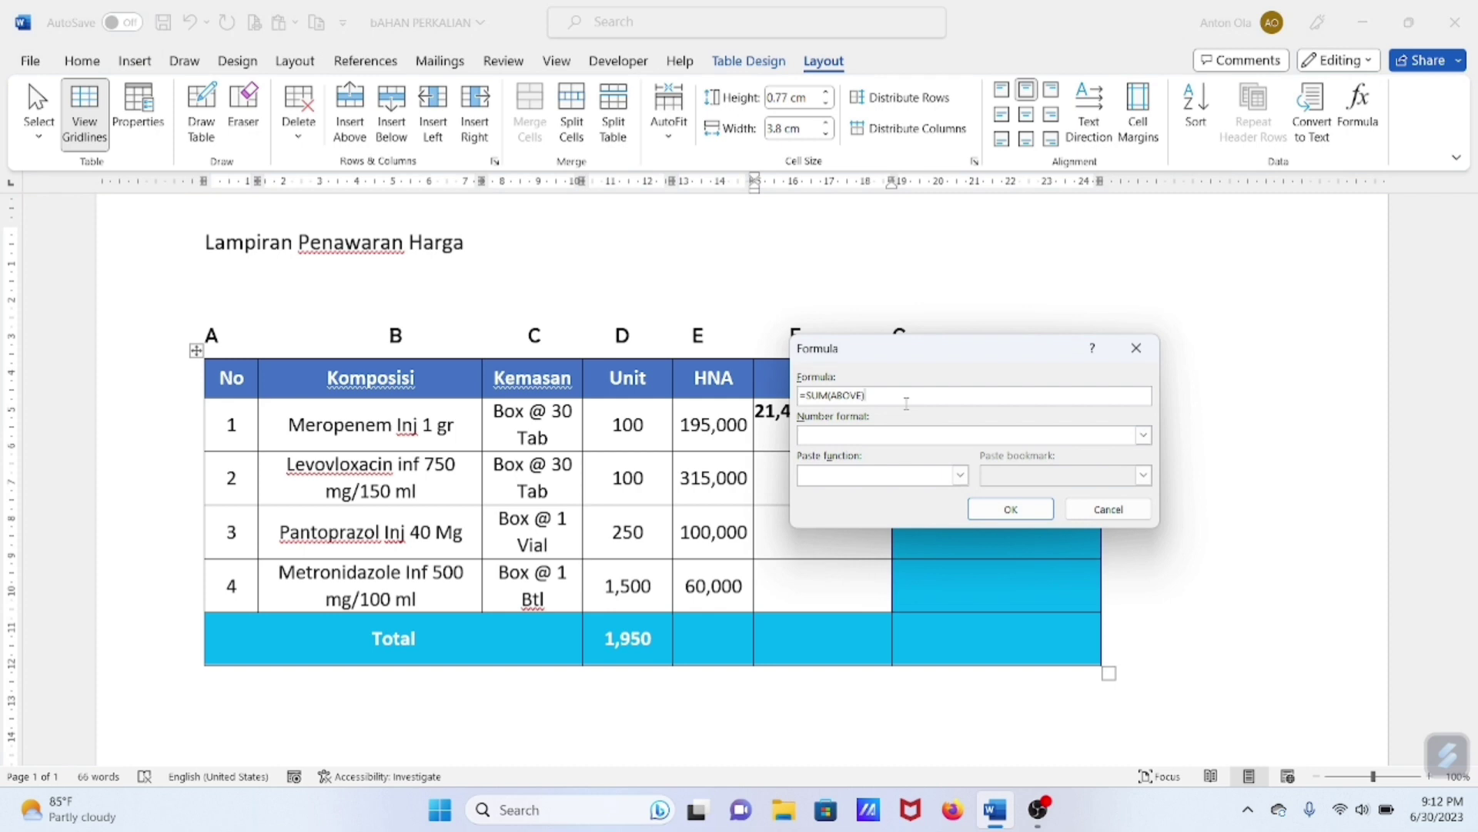
pyautogui.press('BackSpace')
pyautogui.press('BackSpace')
pyautogui.press('BackSpace')
pyautogui.press('BackSpace')
pyautogui.press('BackSpace')
pyautogui.press('BackSpace')
pyautogui.press('BackSpace')
pyautogui.press('BackSpace')
pyautogui.press('BackSpace')
pyautogui.press('BackSpace')
pyautogui.write('F')
pyautogui.write('3')
pyautogui.write('11')
pyautogui.write('100')
pyautogui.press('BackSpace')
pyautogui.press('BackSpace')
pyautogui.press('BackSpace')
pyautogui.press('BackSpace')
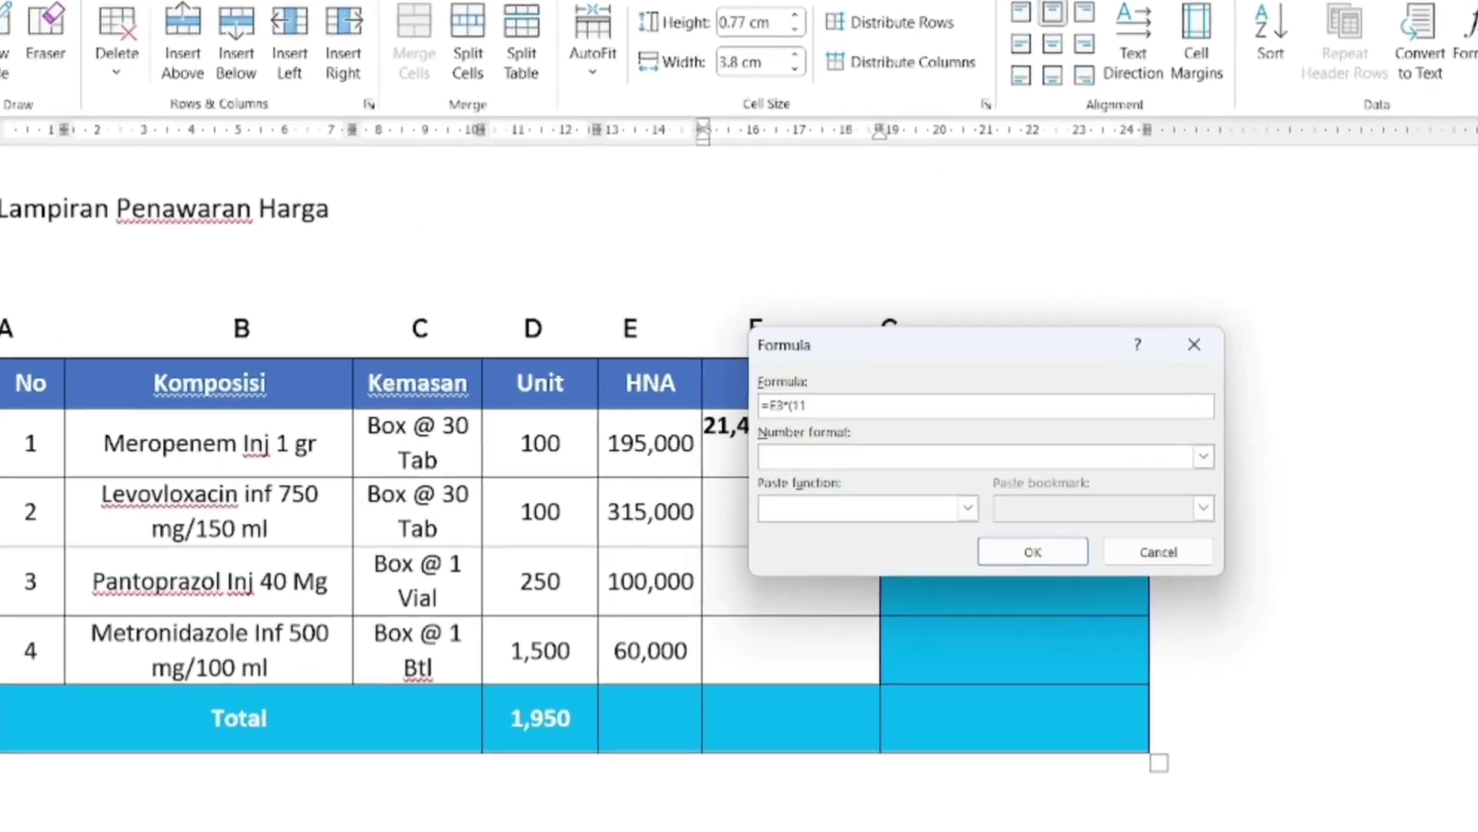
pyautogui.write('%')
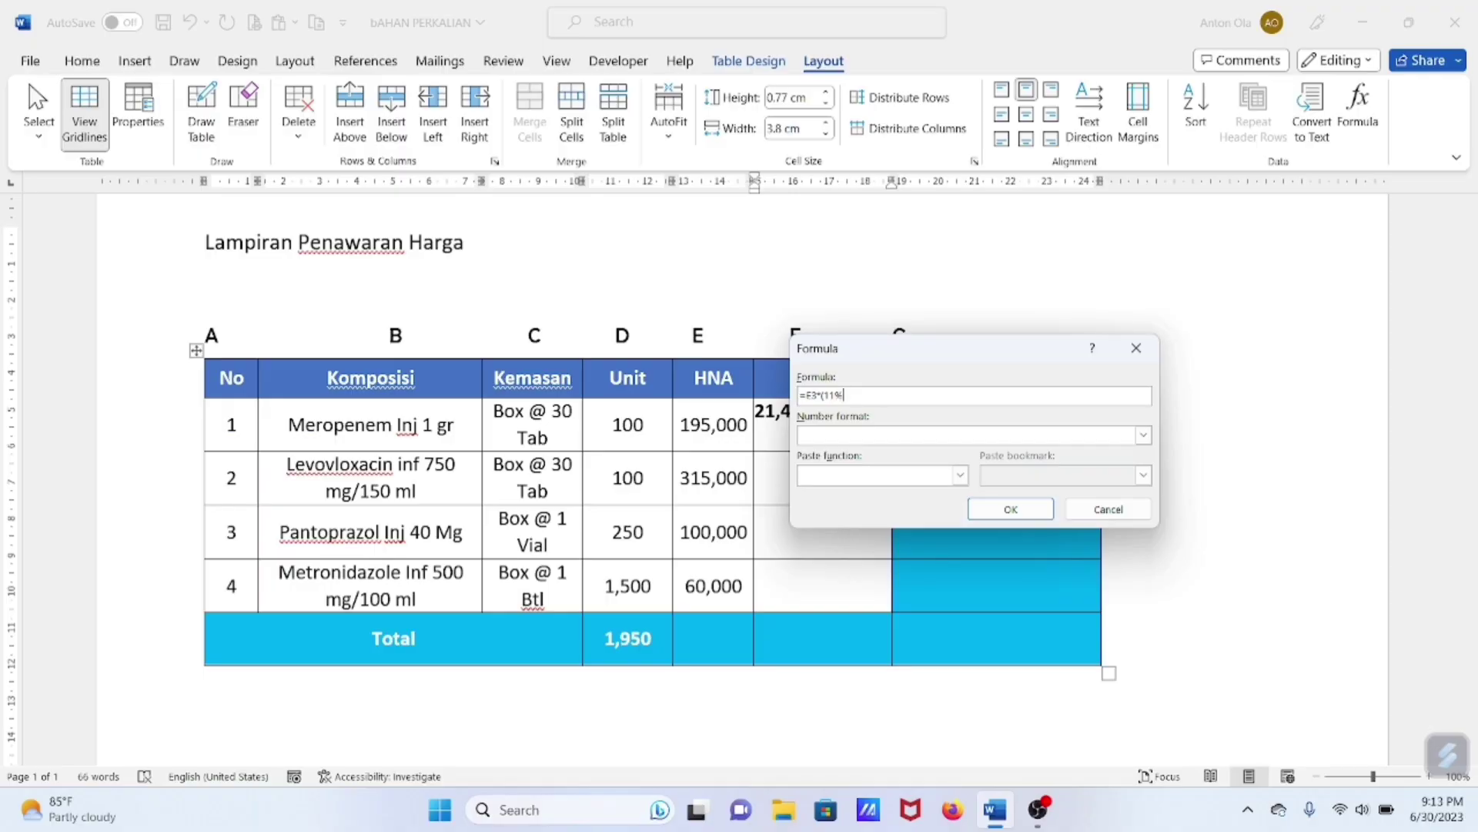
pyautogui.press('BackSpace')
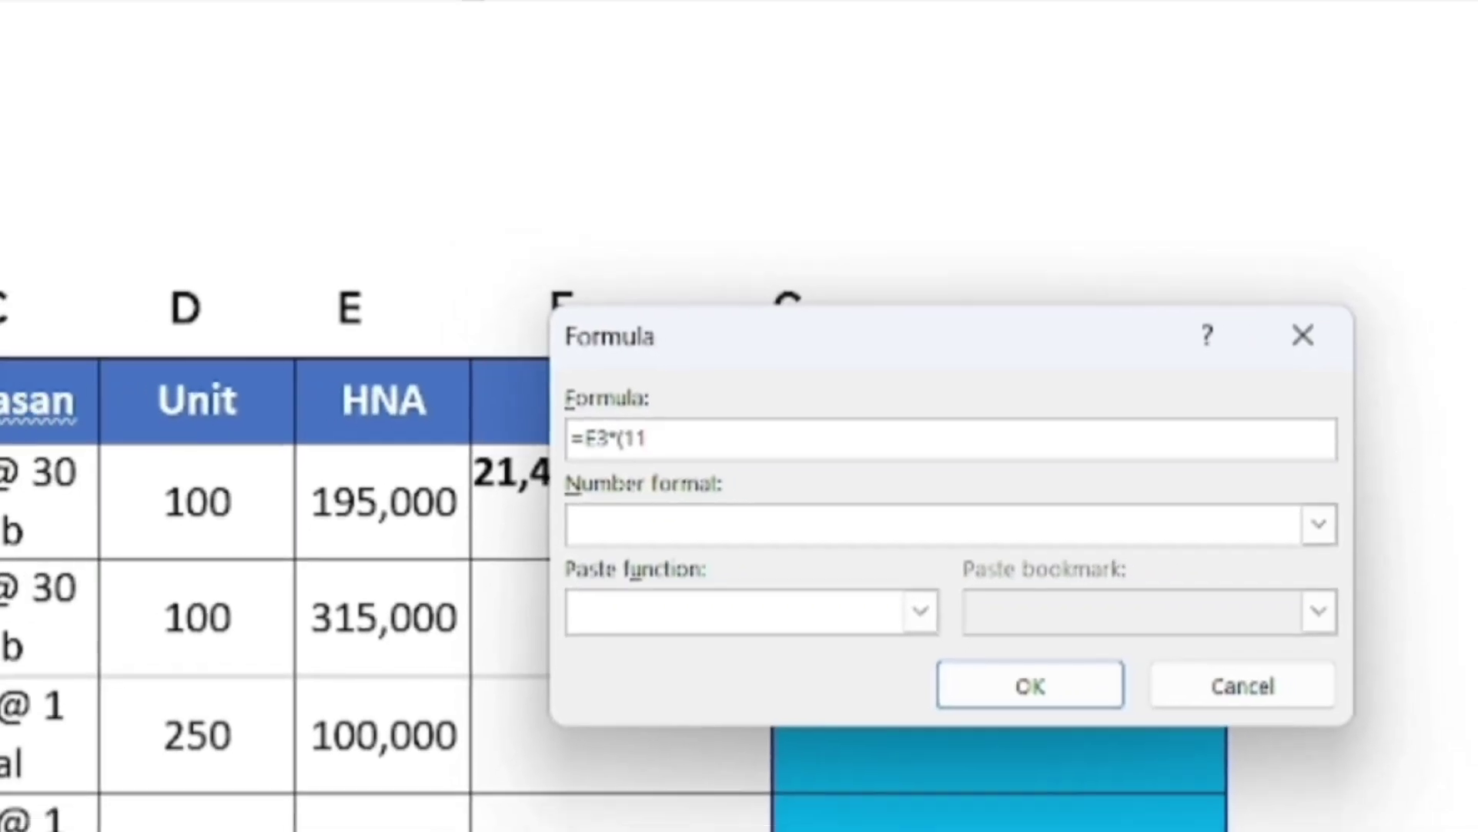
pyautogui.write('/100')
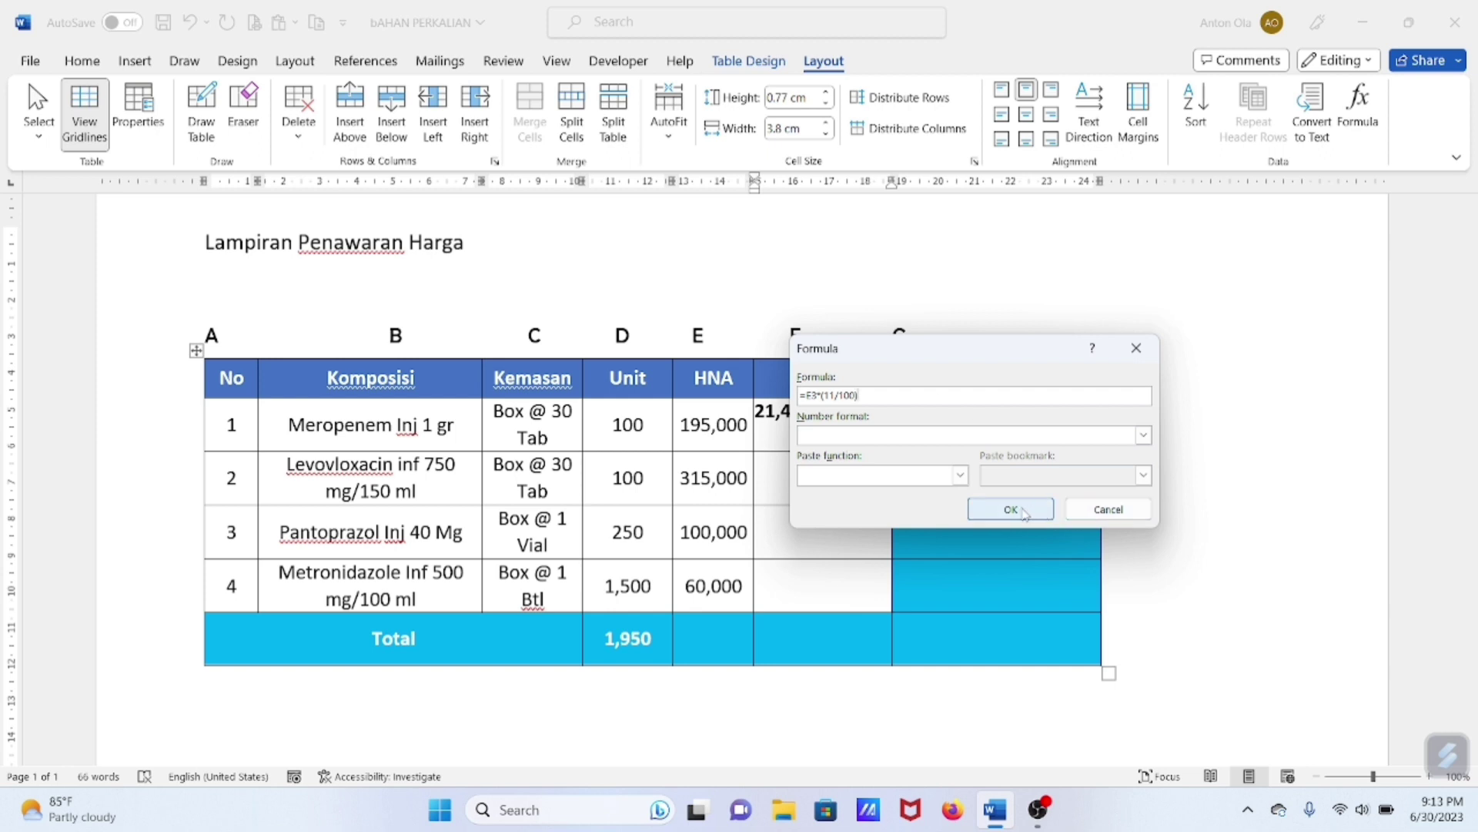
pyautogui.click(1025, 515)
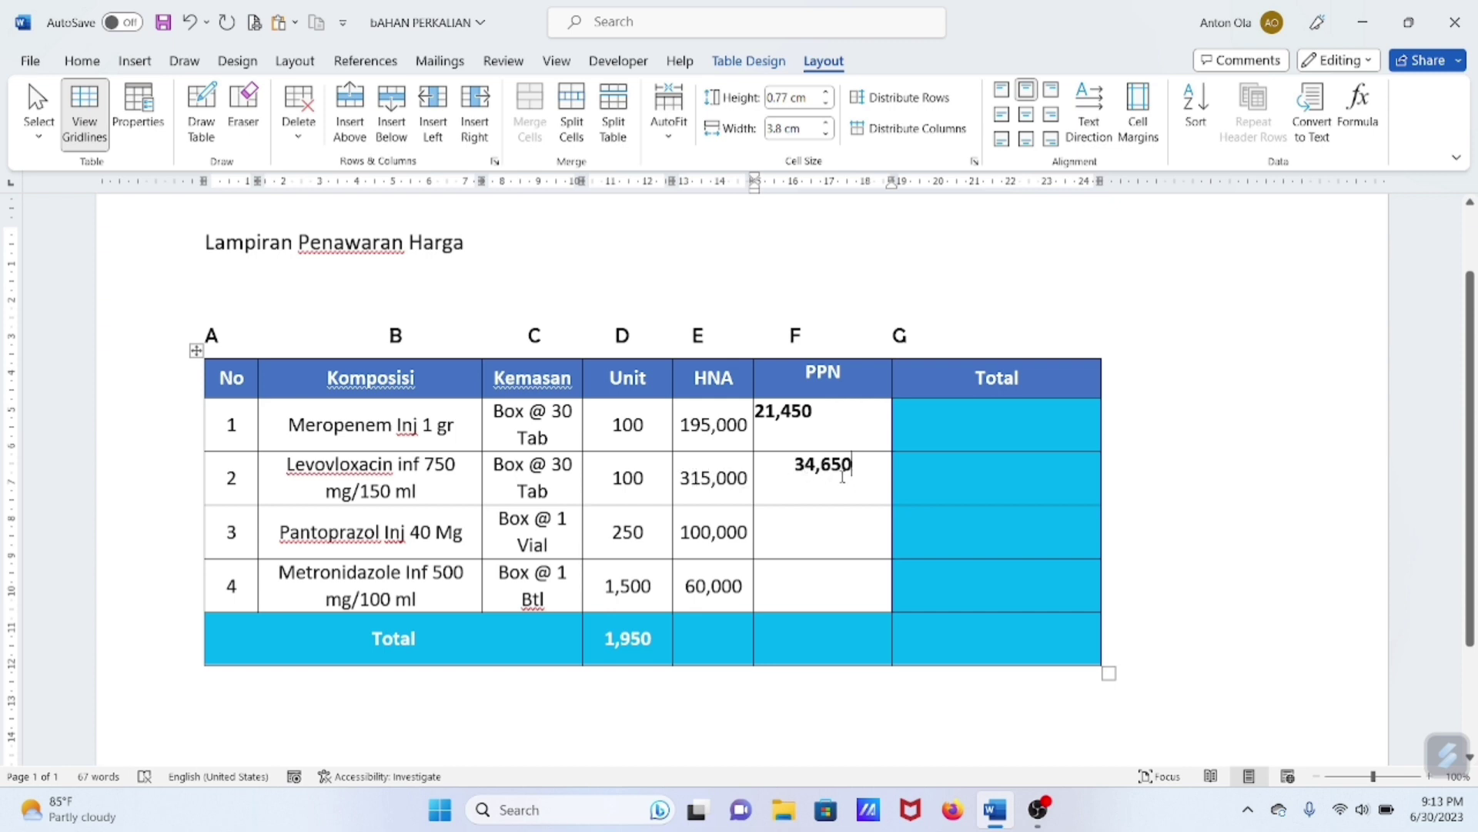
pyautogui.scroll(2, 834, 500)
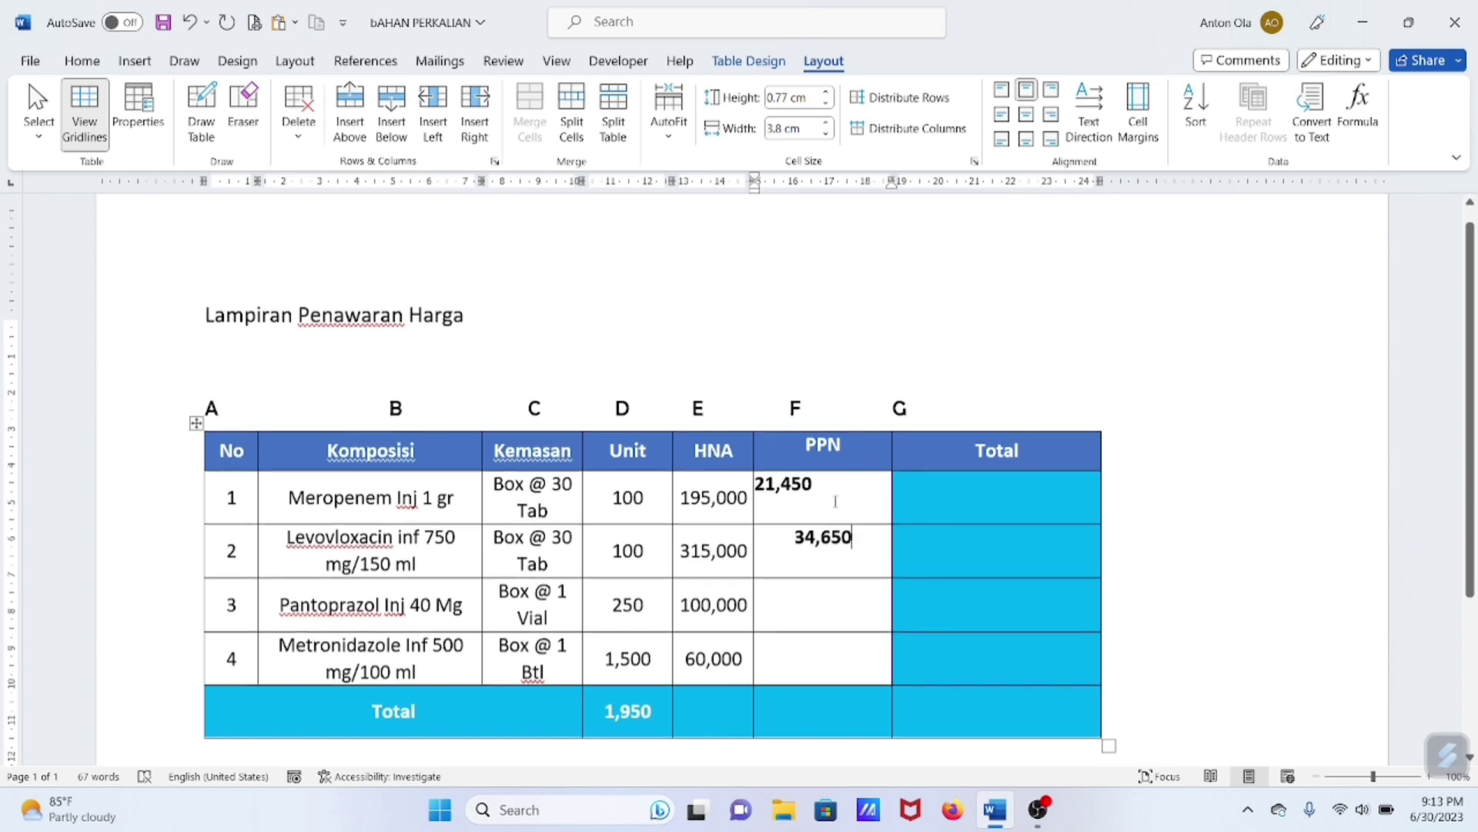
pyautogui.scroll(-1, 832, 514)
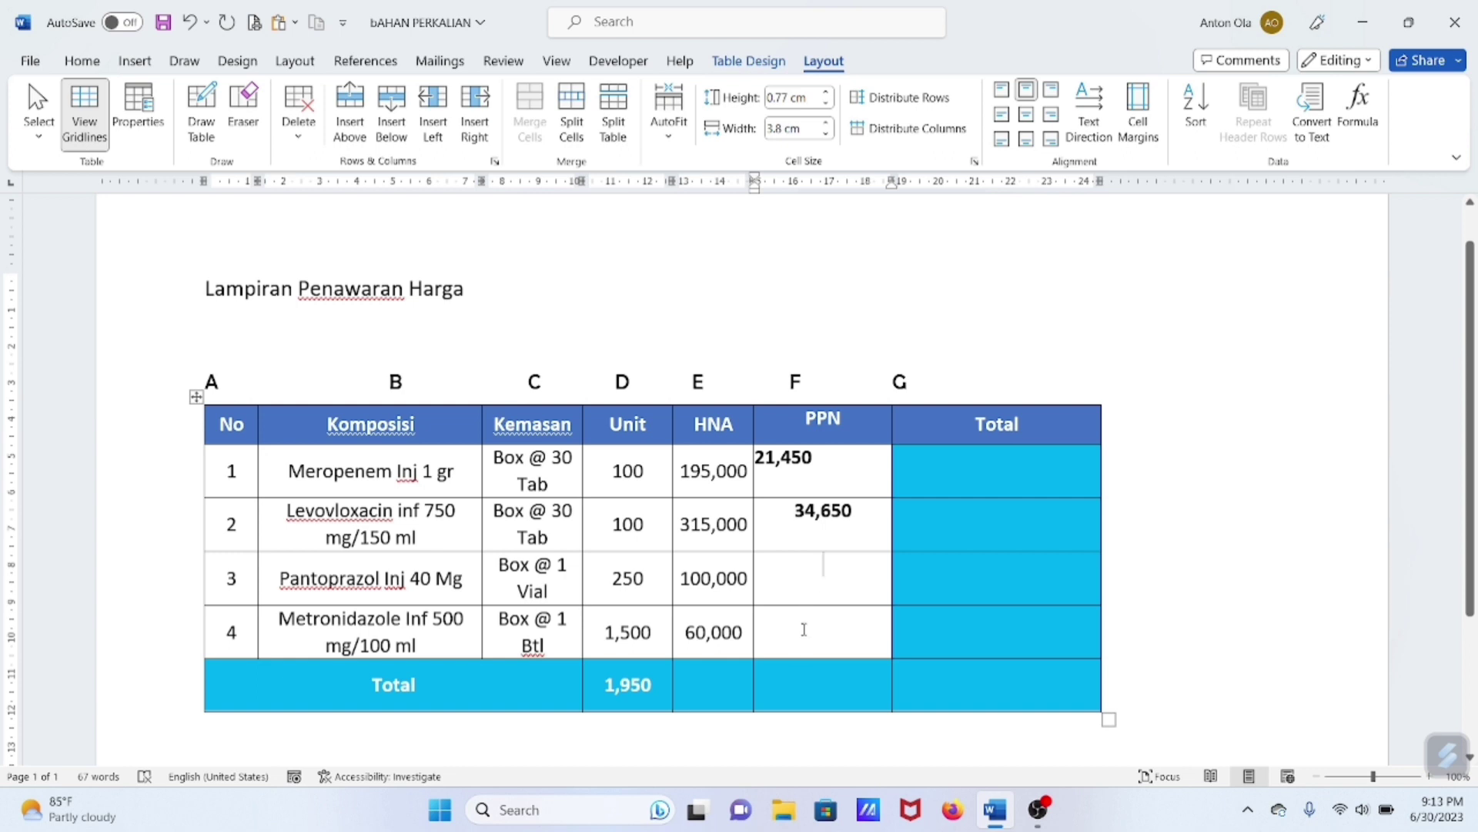
pyautogui.scroll(1, 804, 629)
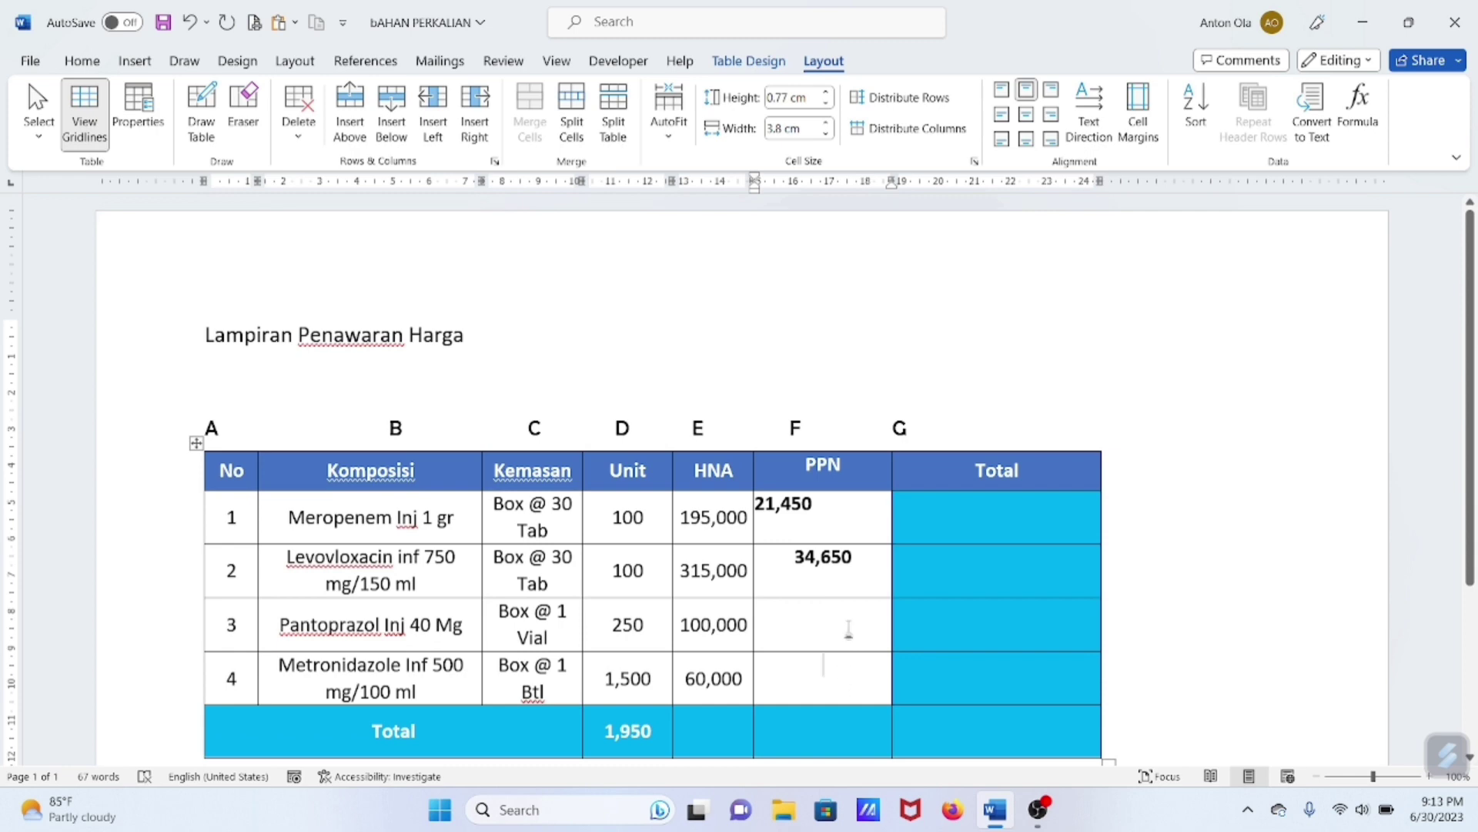
pyautogui.scroll(-1, 849, 629)
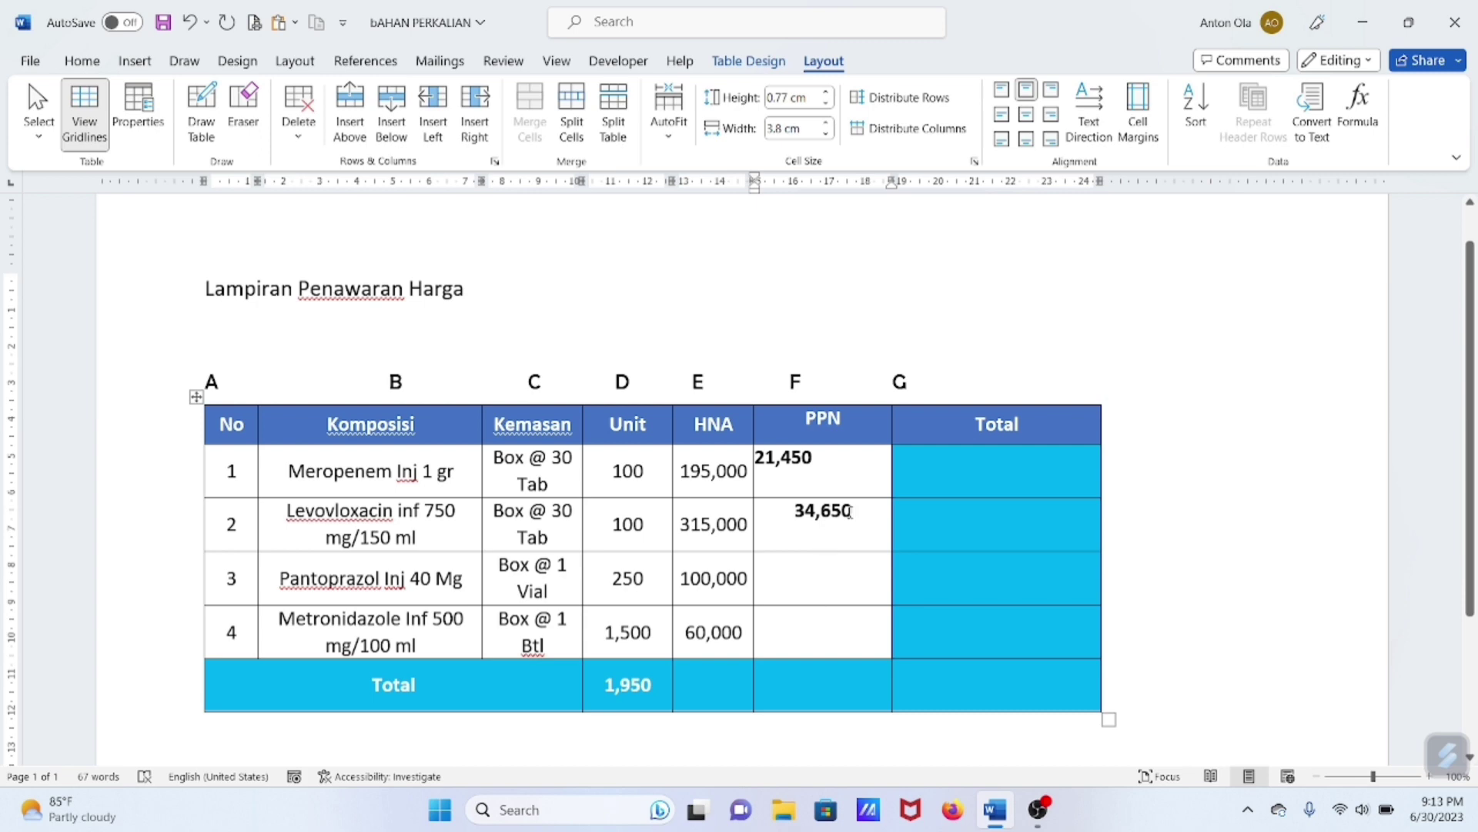
pyautogui.scroll(1, 932, 517)
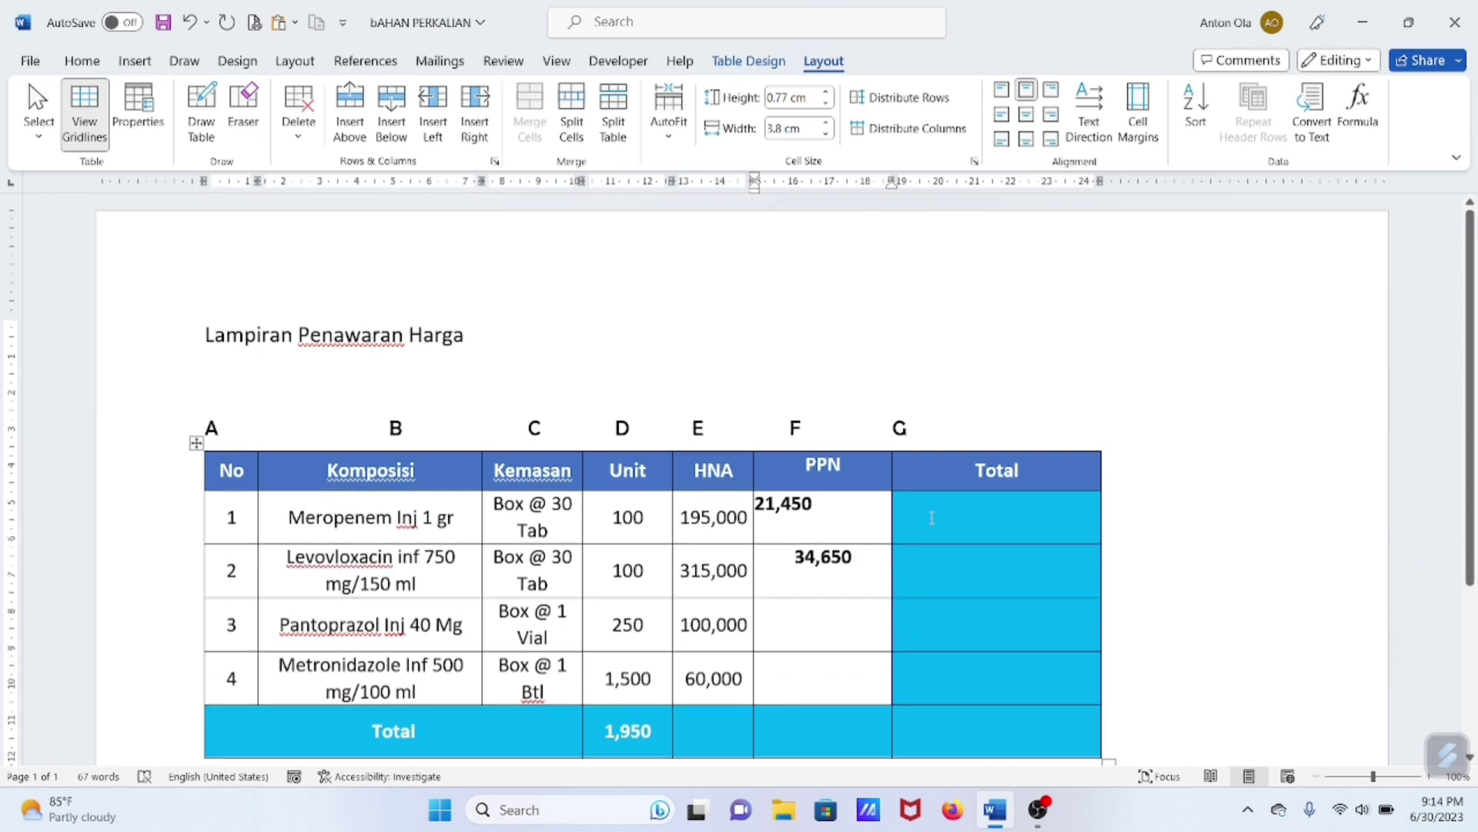